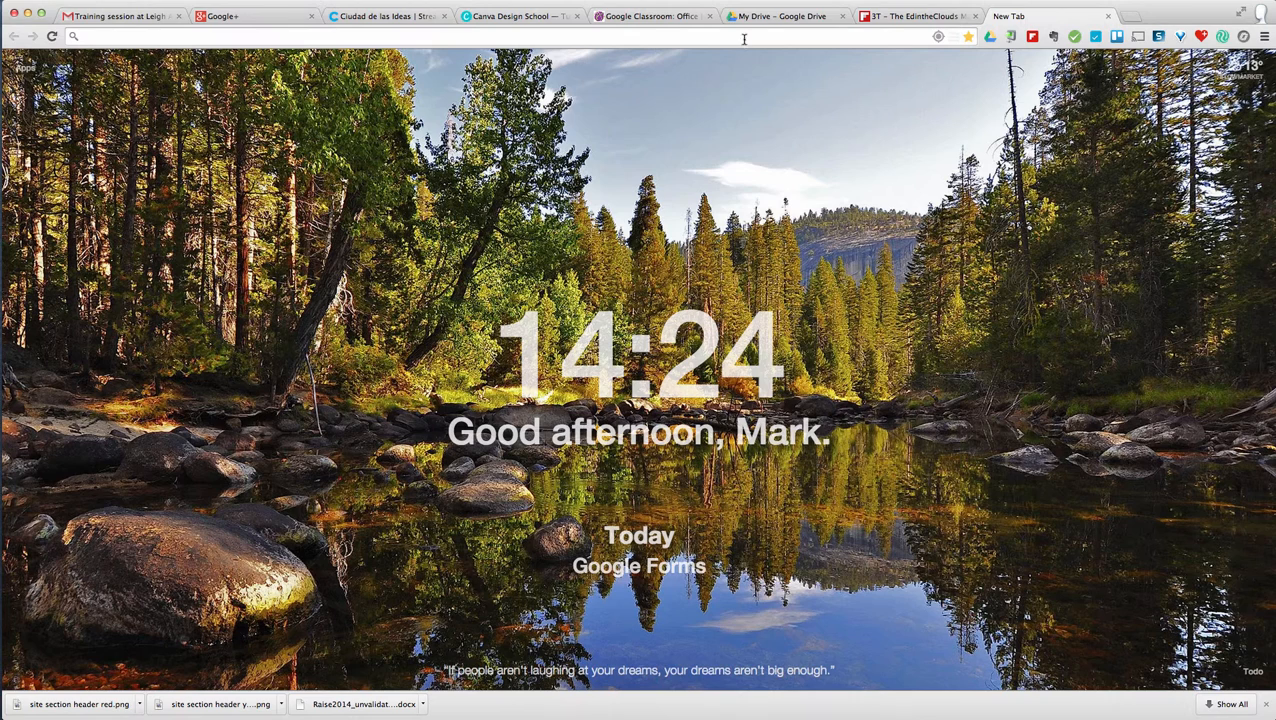
# - Switch from the new tab page to the open 'My Drive – Google Drive' tab
pyautogui.click(769, 22)
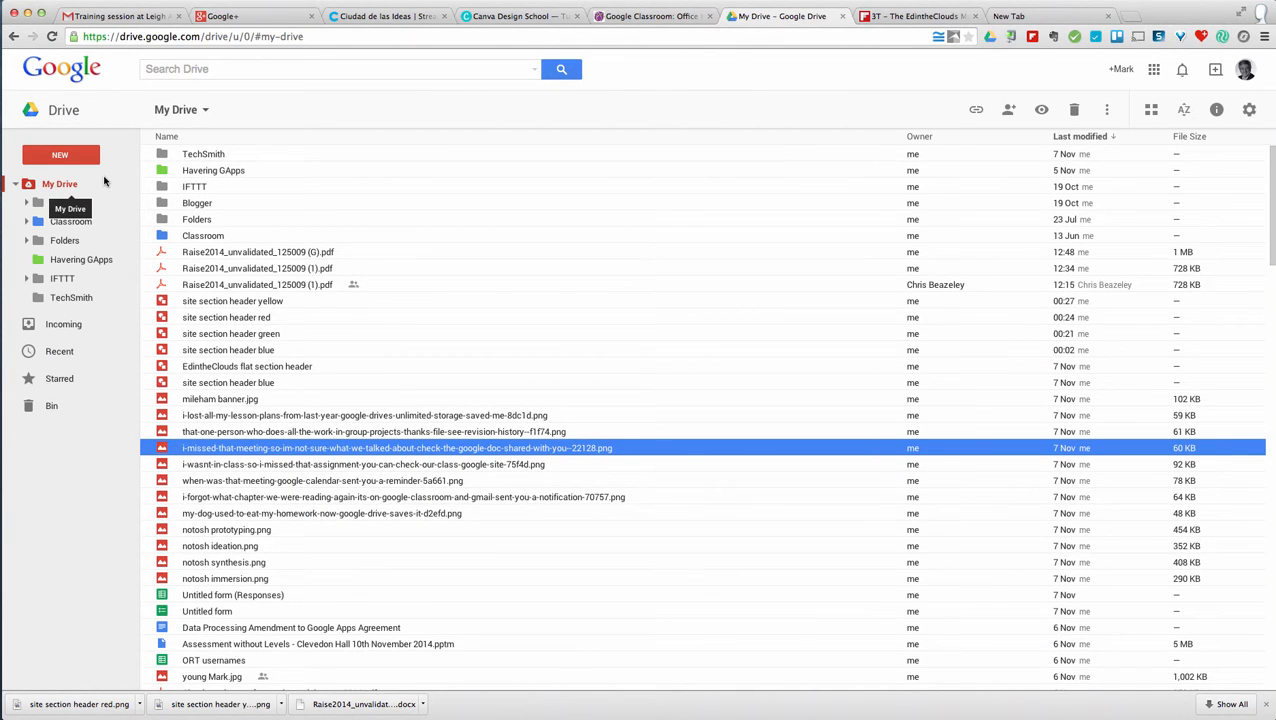
# - Create a new Google Forms form from Drive's New > More menu
pyautogui.click(62, 157)
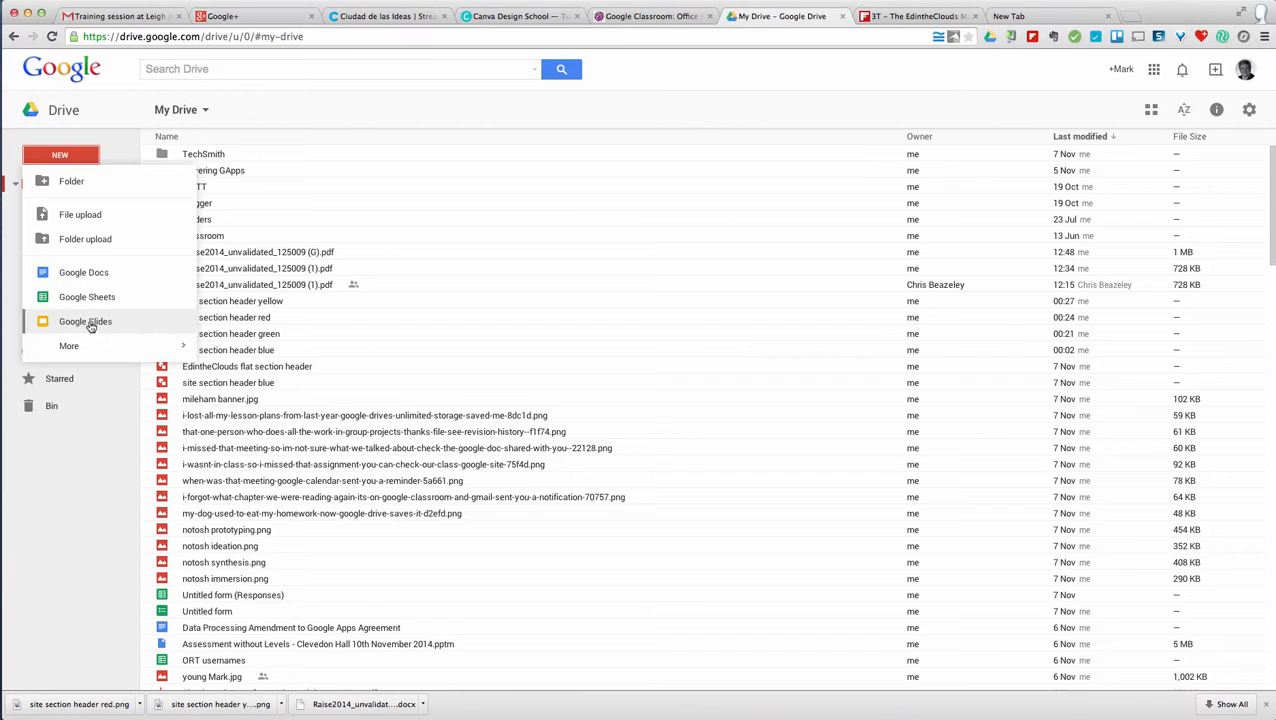
pyautogui.moveTo(86, 349)
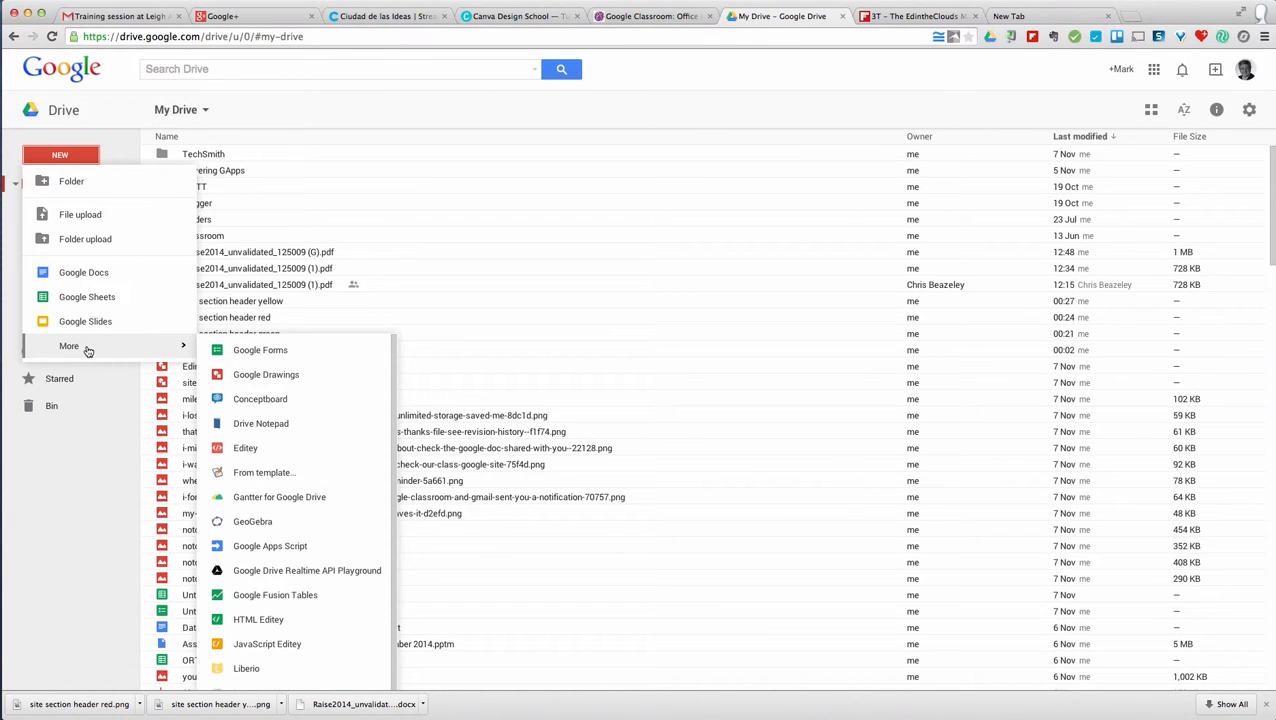
pyautogui.click(267, 352)
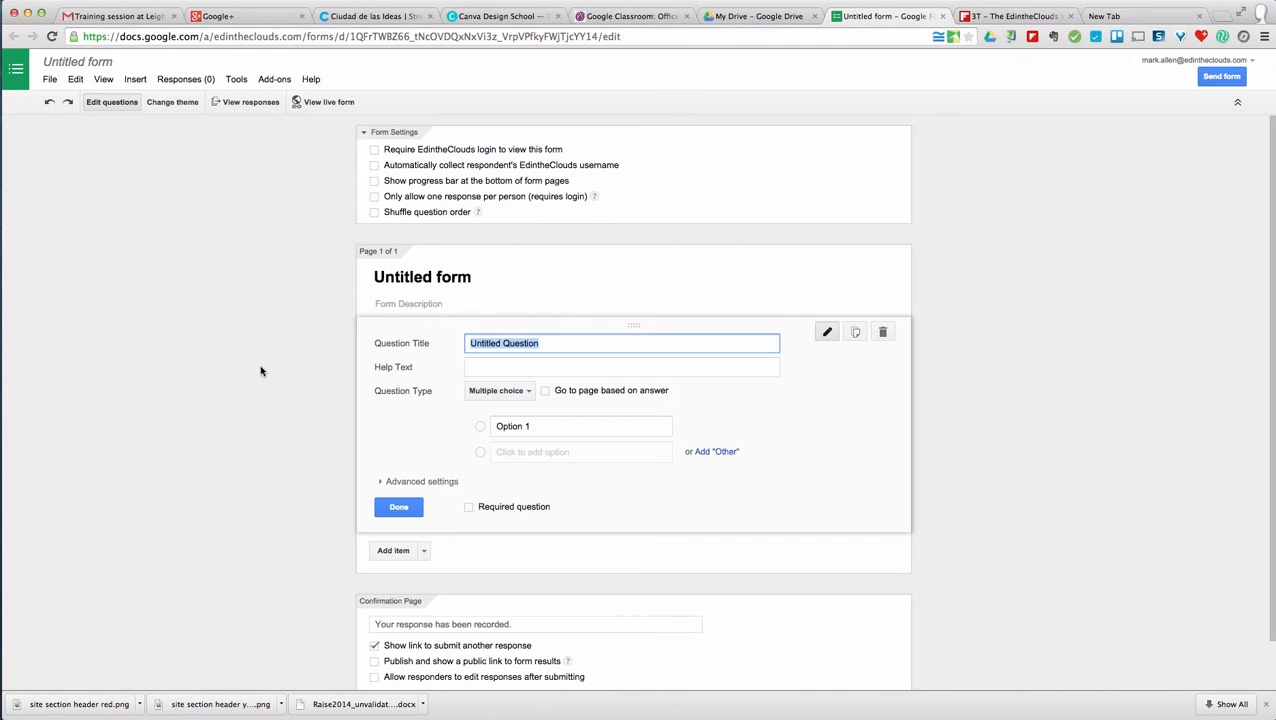
# - Apply the City Skyline header theme to the untitled form and return to the question editor
pyautogui.click(173, 102)
pyautogui.scroll(10, 1181, 371)
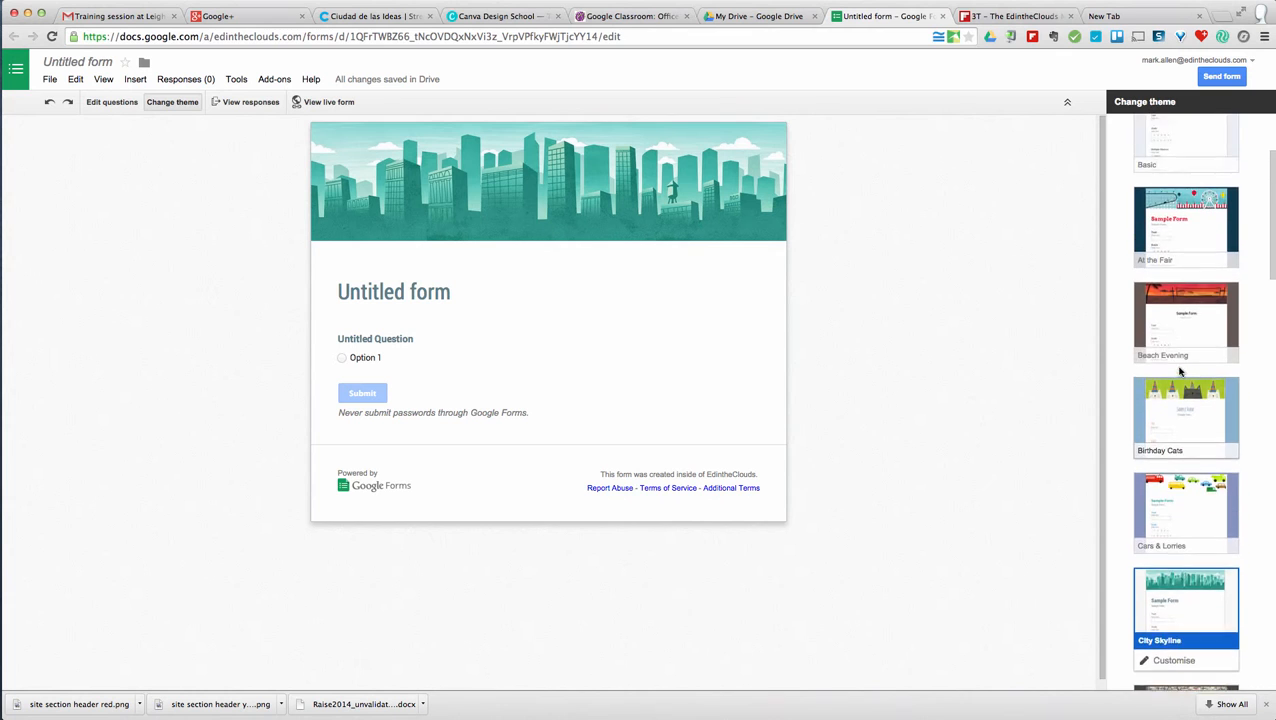
pyautogui.scroll(-5, 1181, 371)
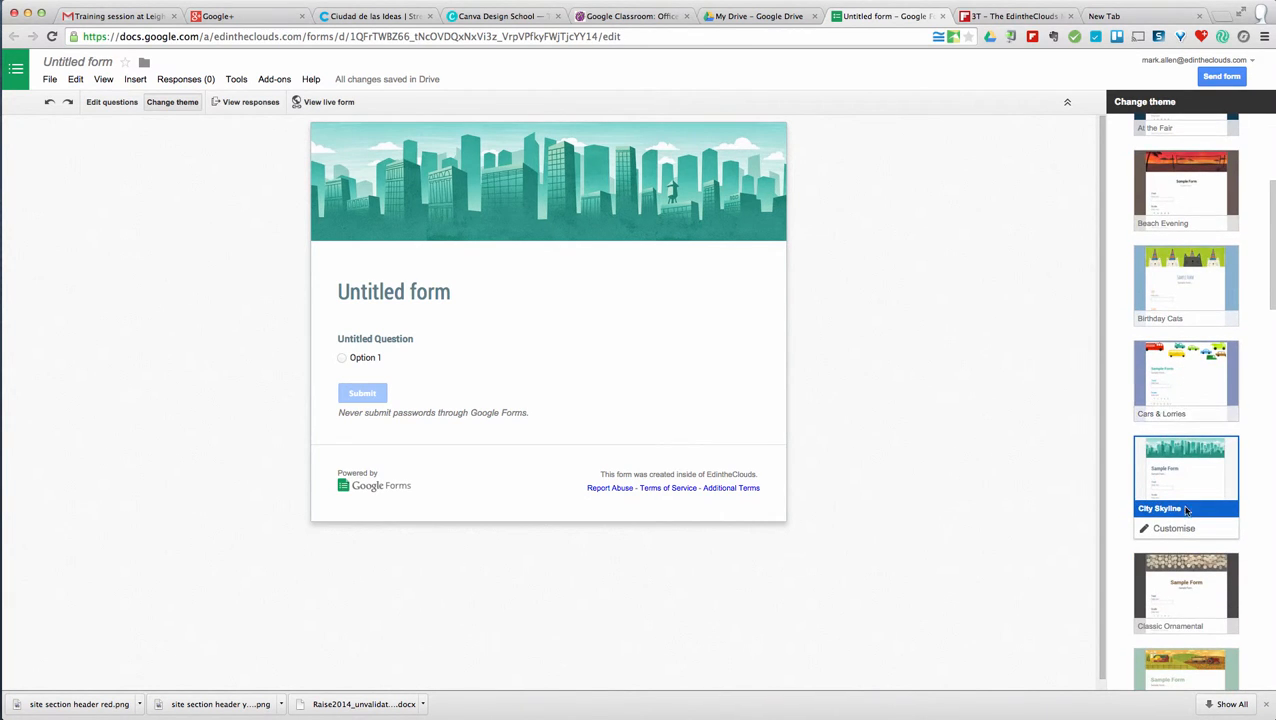
pyautogui.click(1176, 528)
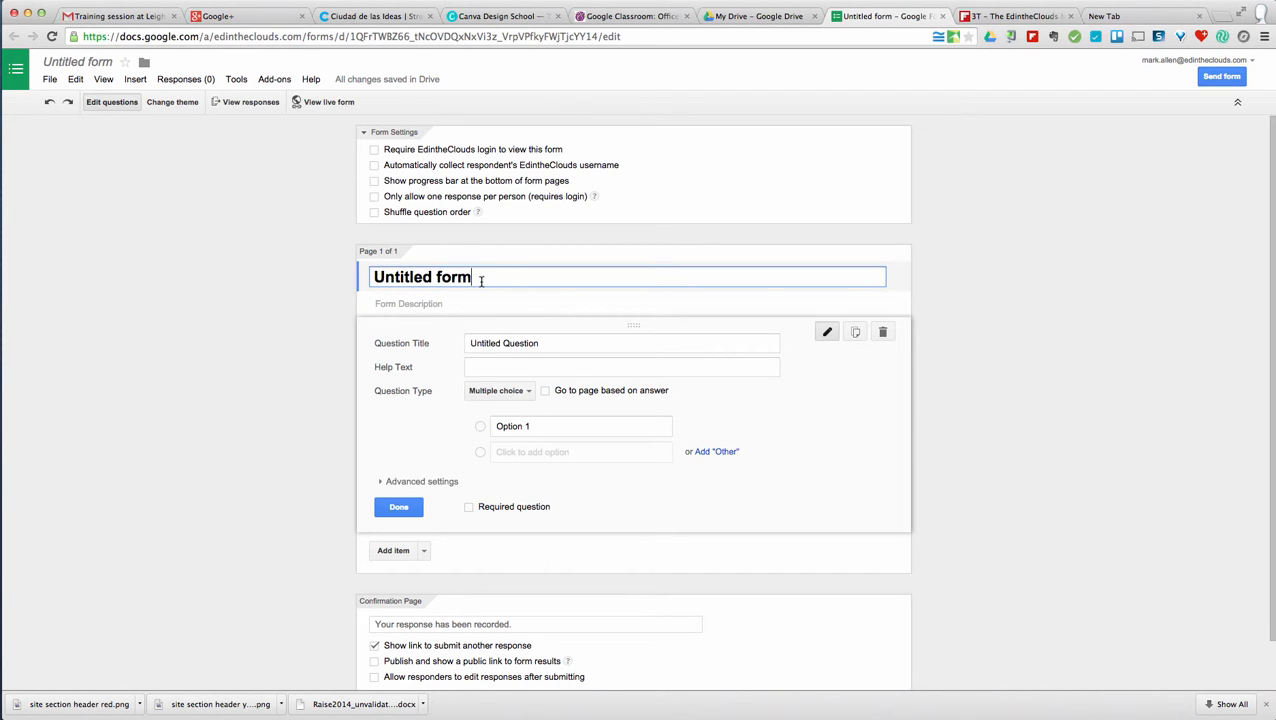
# - Replace the 'Untitled form' title with 'Parental satisfaction survey'
pyautogui.moveTo(481, 280); pyautogui.dragTo(365, 276)
pyautogui.write('Pare')
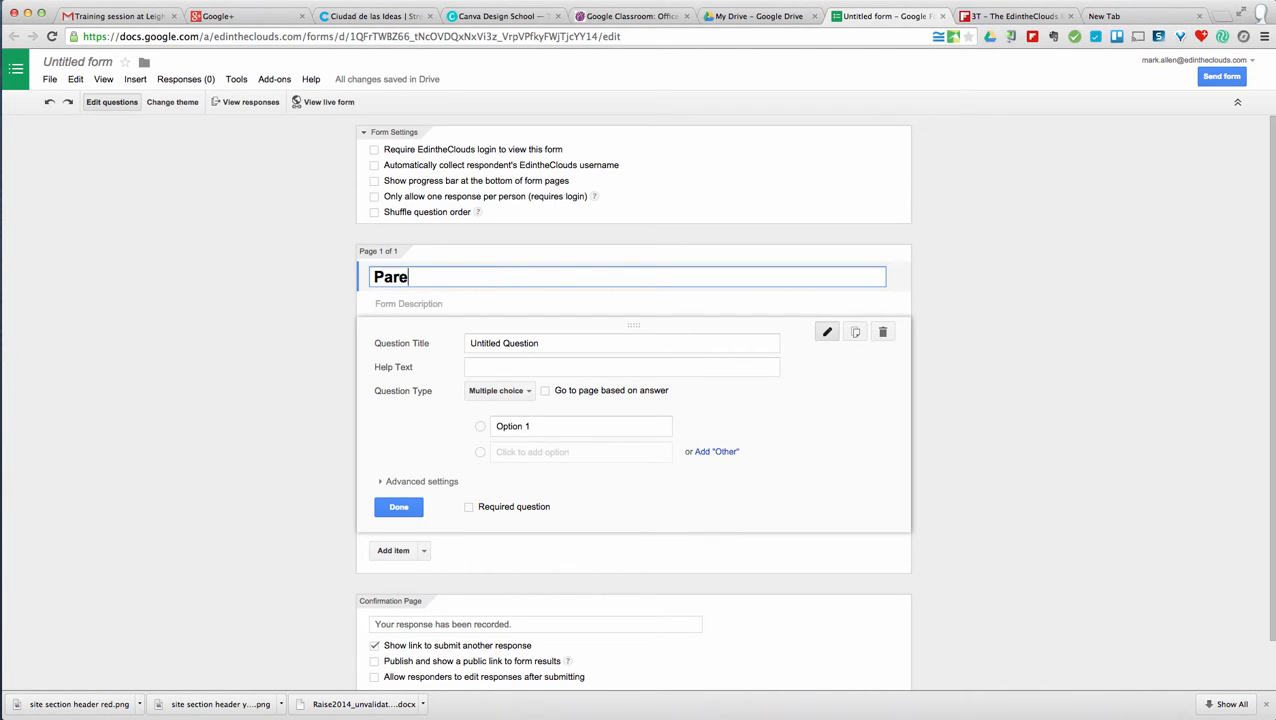
pyautogui.write('ntal satisfaction survey')
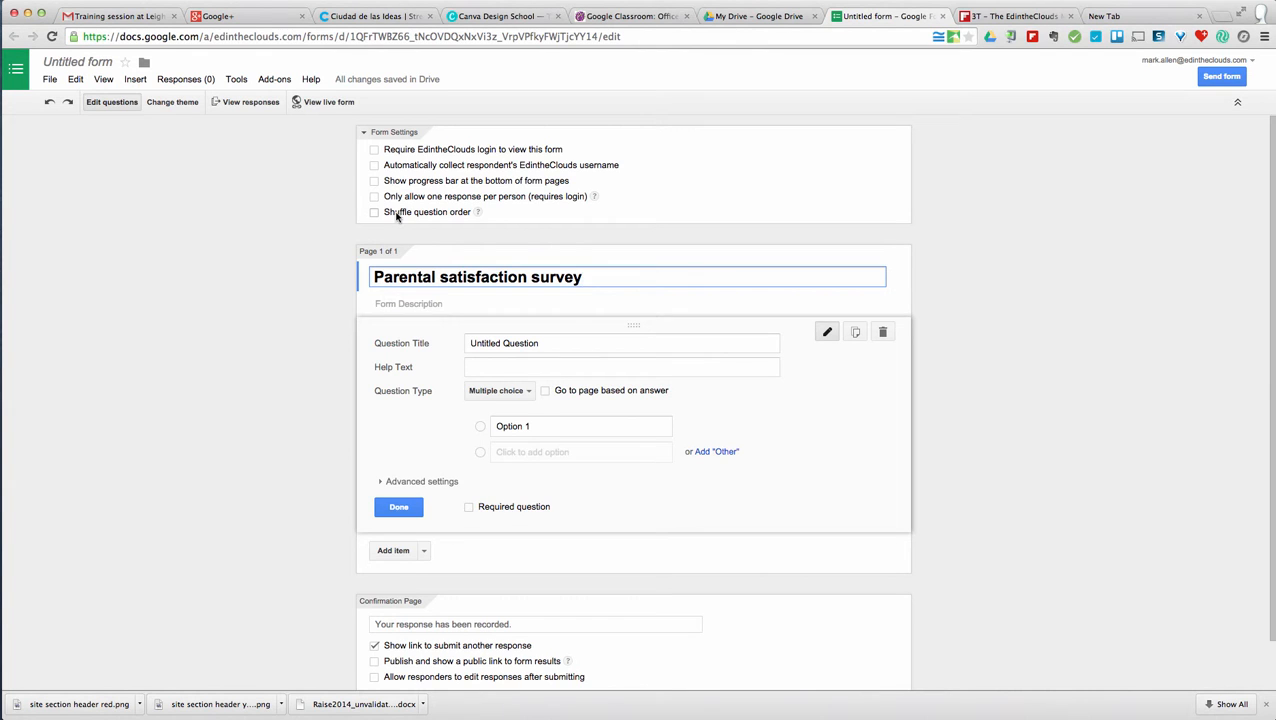
pyautogui.click(543, 343)
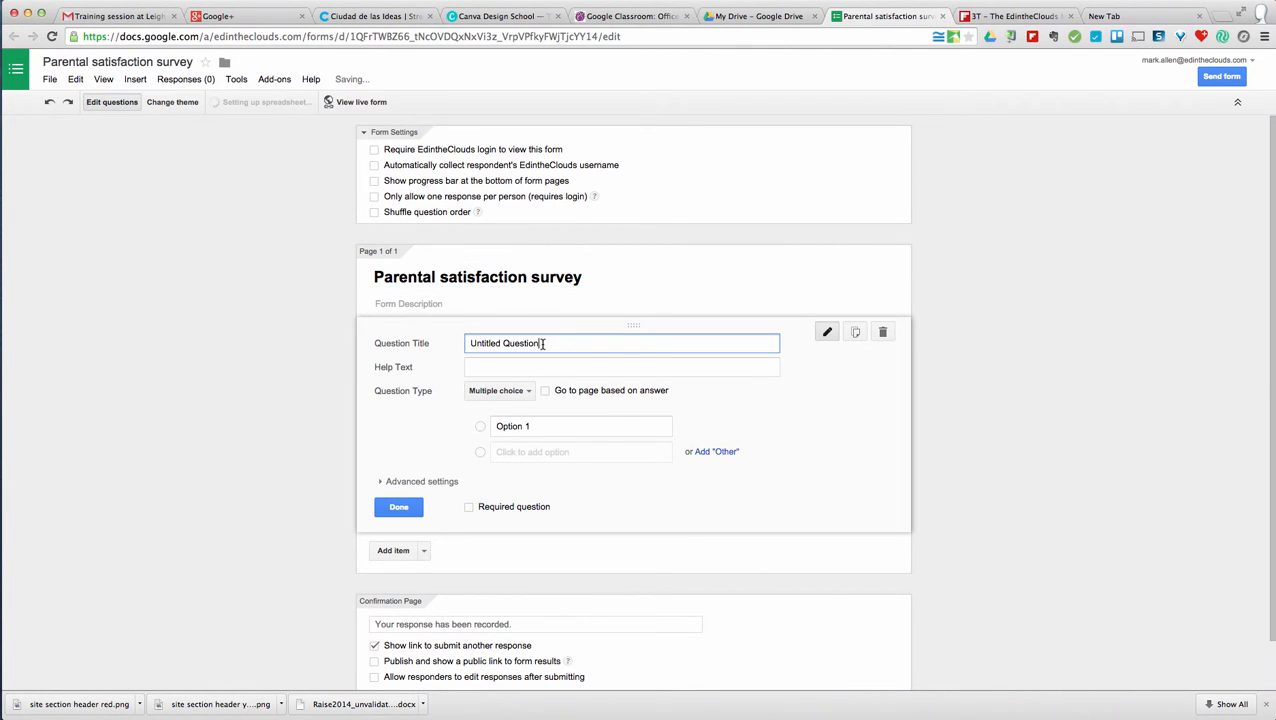
# - Title the first question 'How are we doing as a school?' with help text 'Choose the score you think is best'
pyautogui.tripleClick(543, 343)
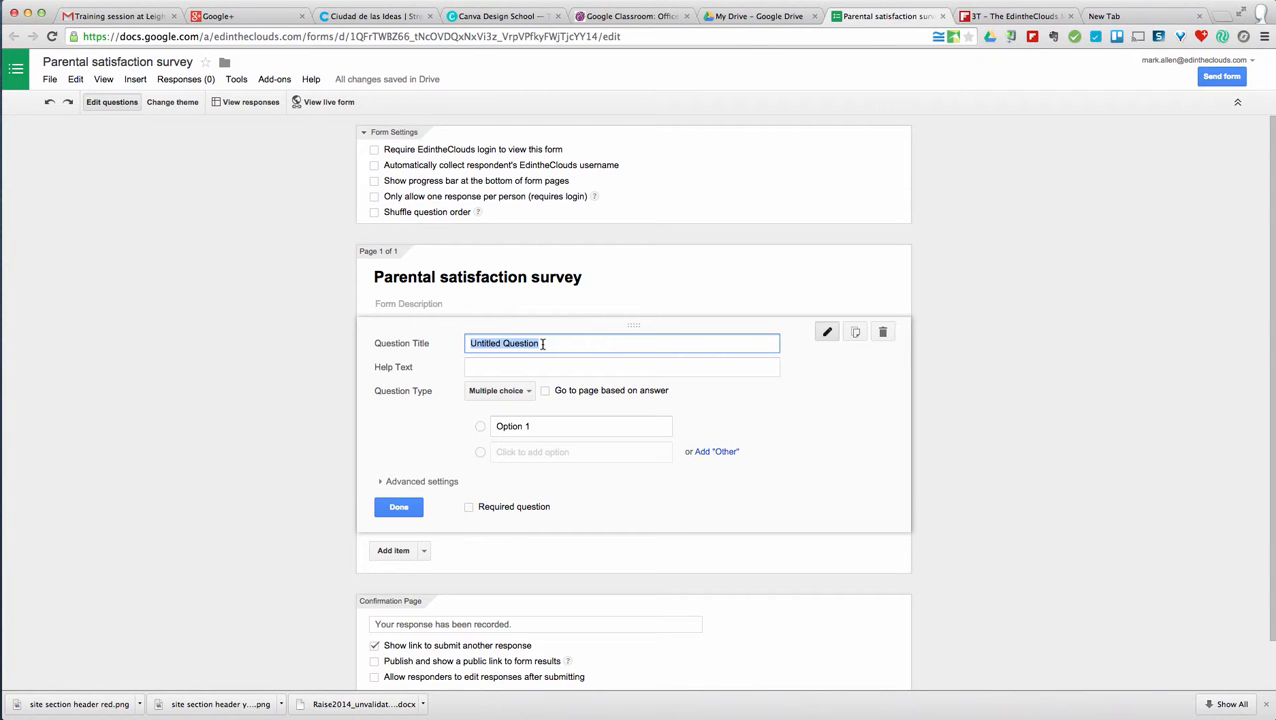
pyautogui.write('How are we doing asa')
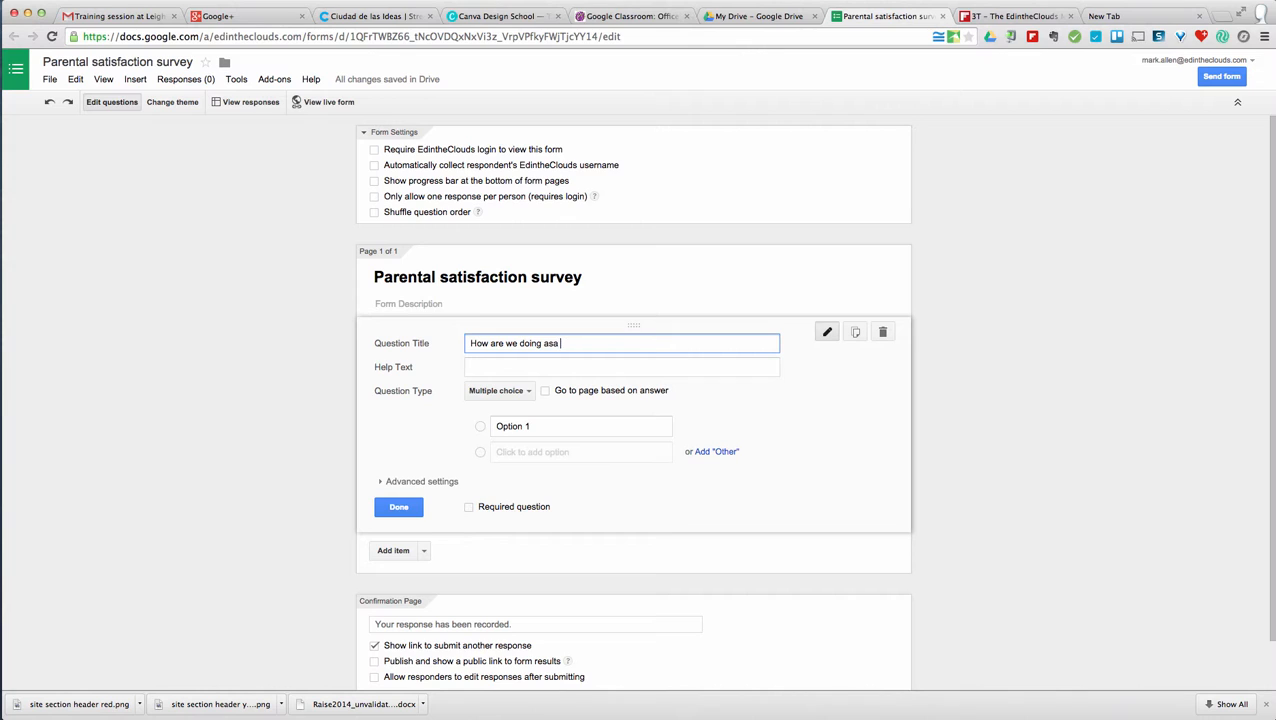
pyautogui.write(' school')
pyautogui.click(555, 343)
pyautogui.write('?')
pyautogui.click(539, 367)
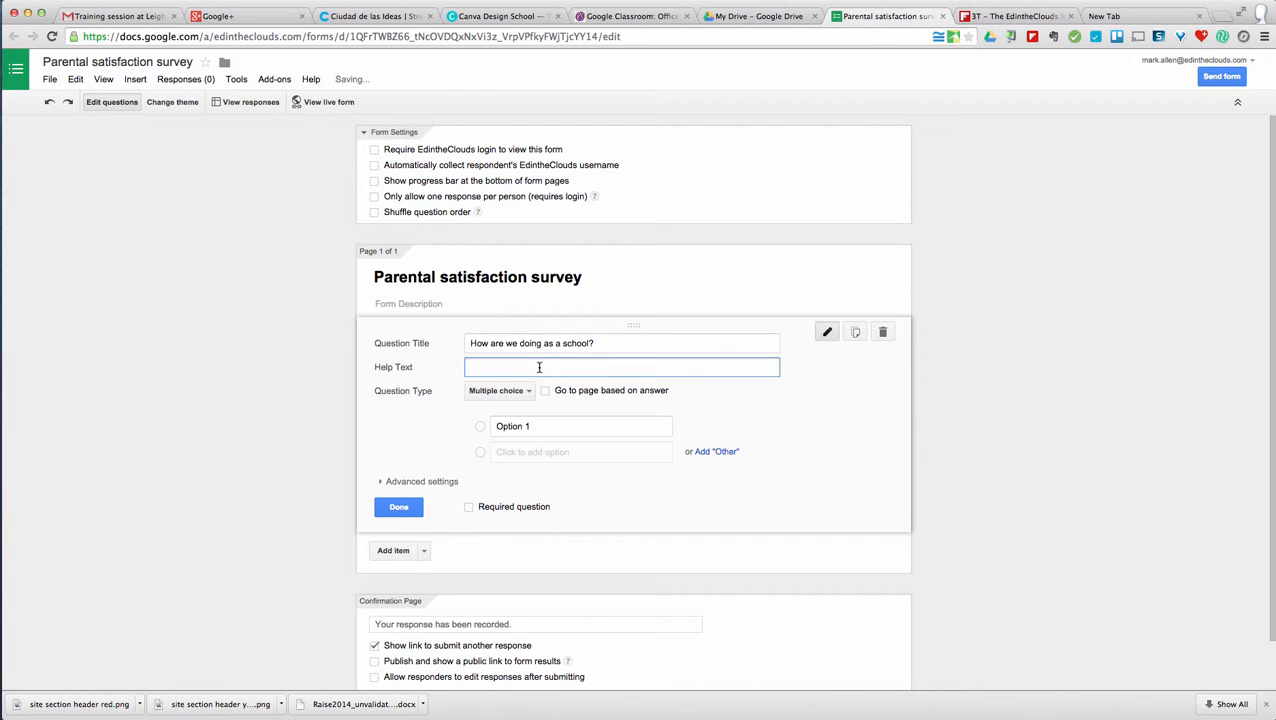
pyautogui.write('Choose the ')
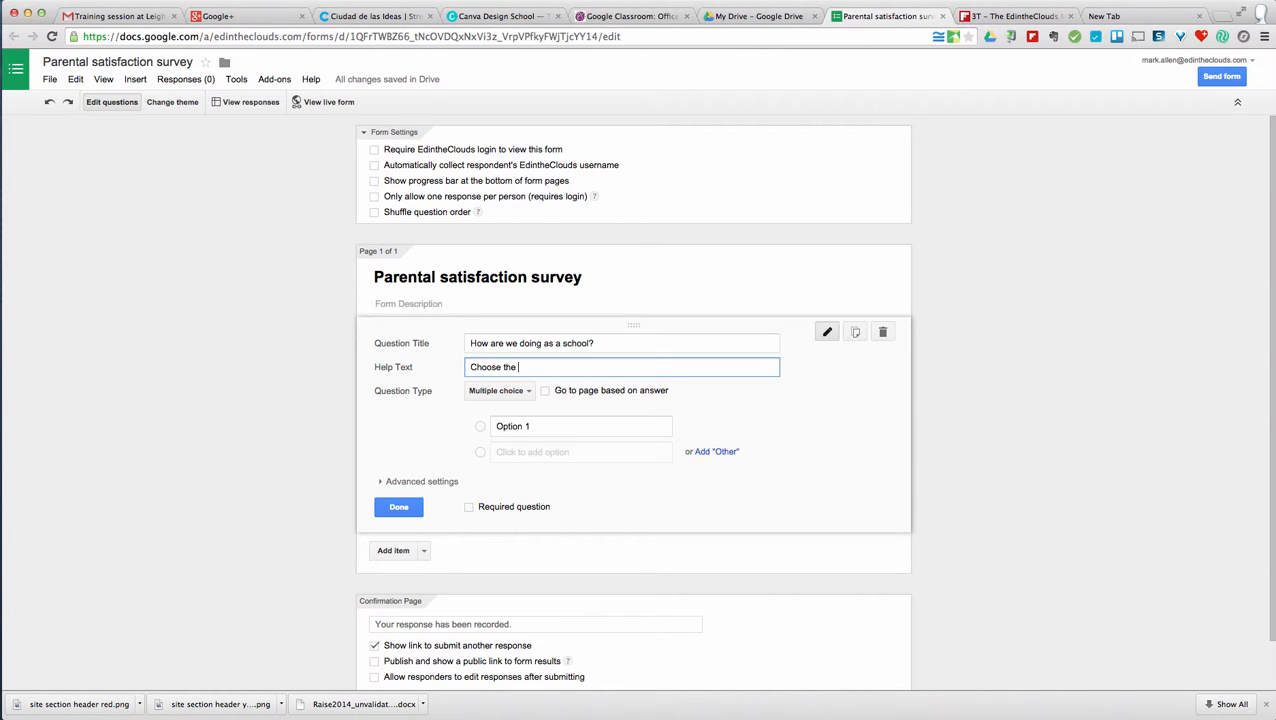
pyautogui.write('score you think is best')
# - Make it a required 1–5 scale labelled Terrible to Excellent
pyautogui.click(507, 391)
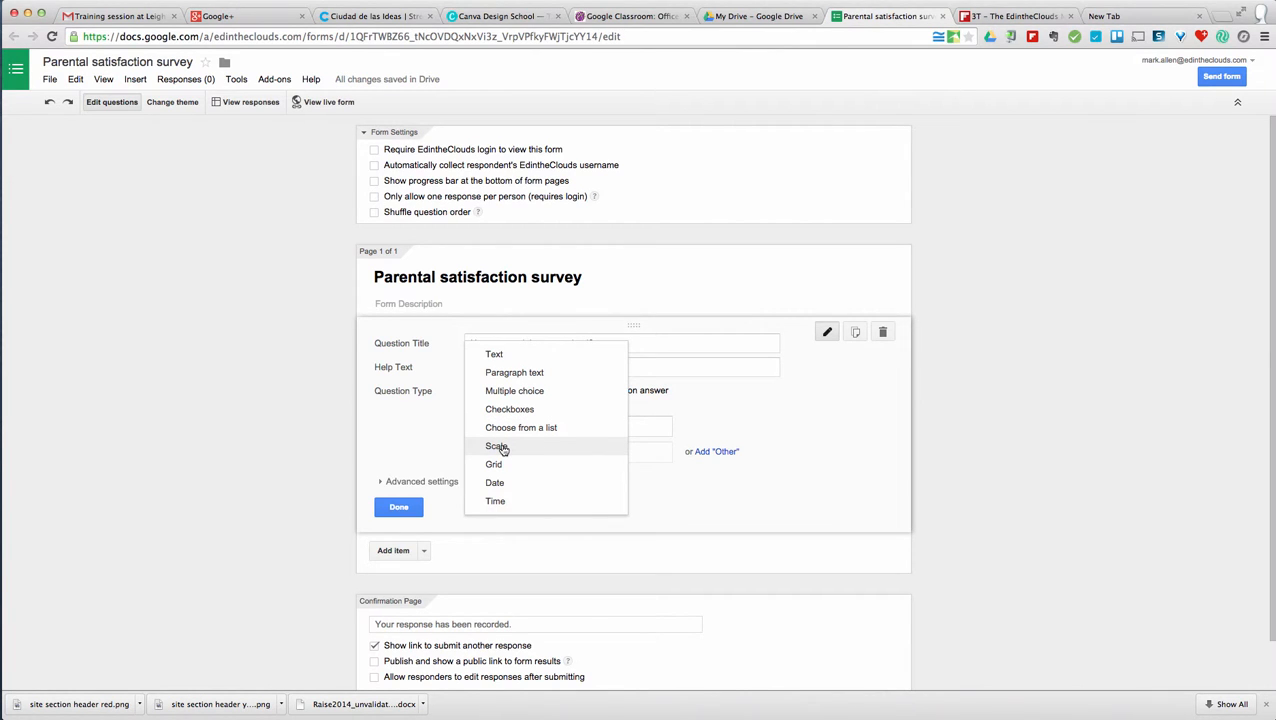
pyautogui.click(497, 447)
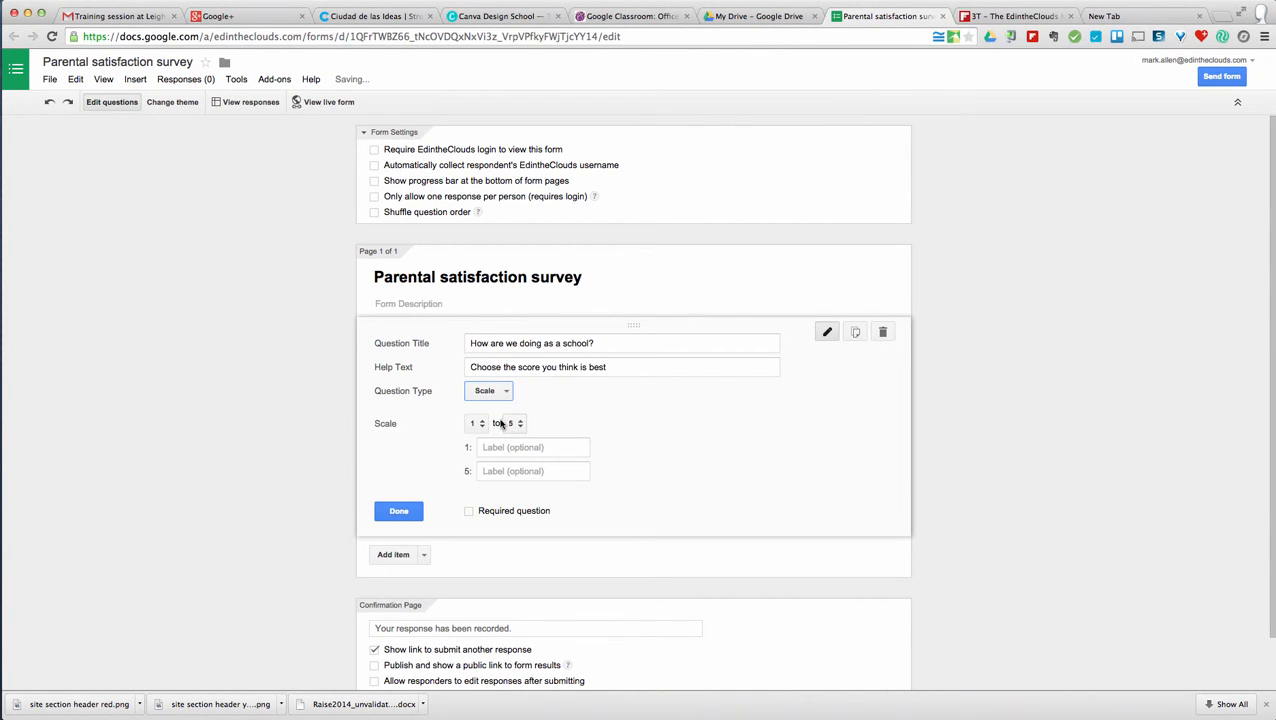
pyautogui.click(514, 424)
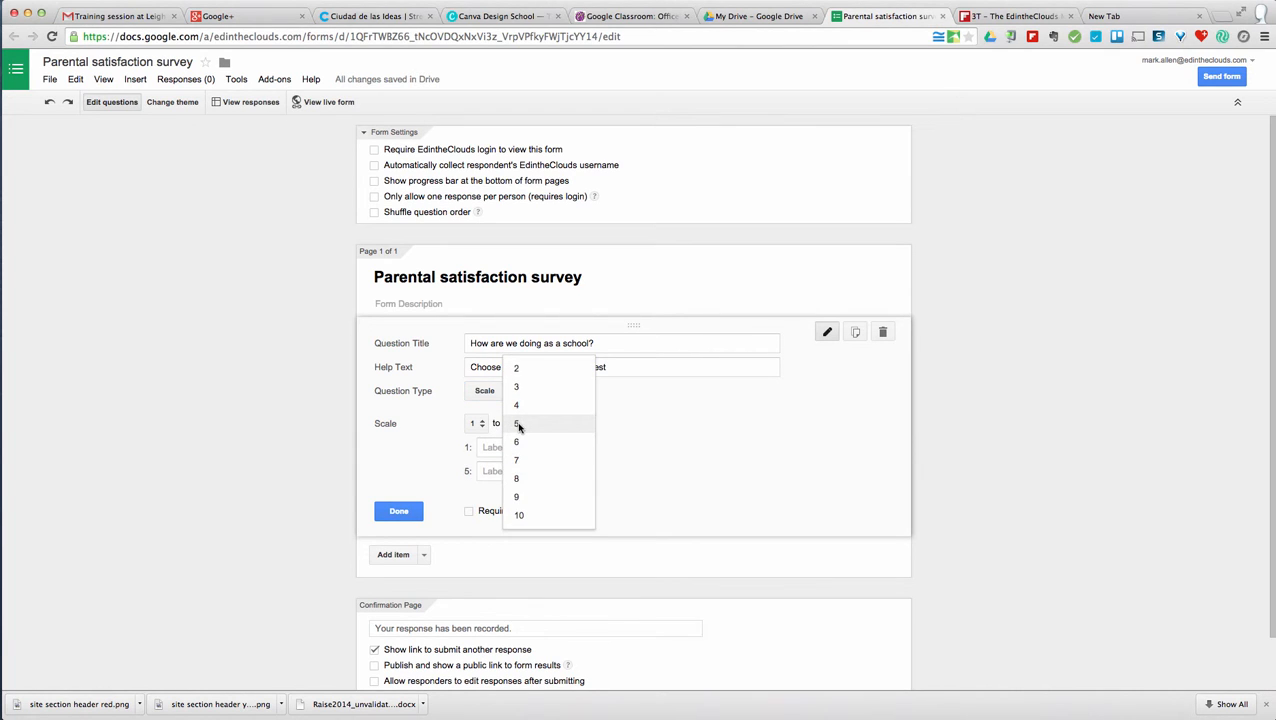
pyautogui.click(624, 424)
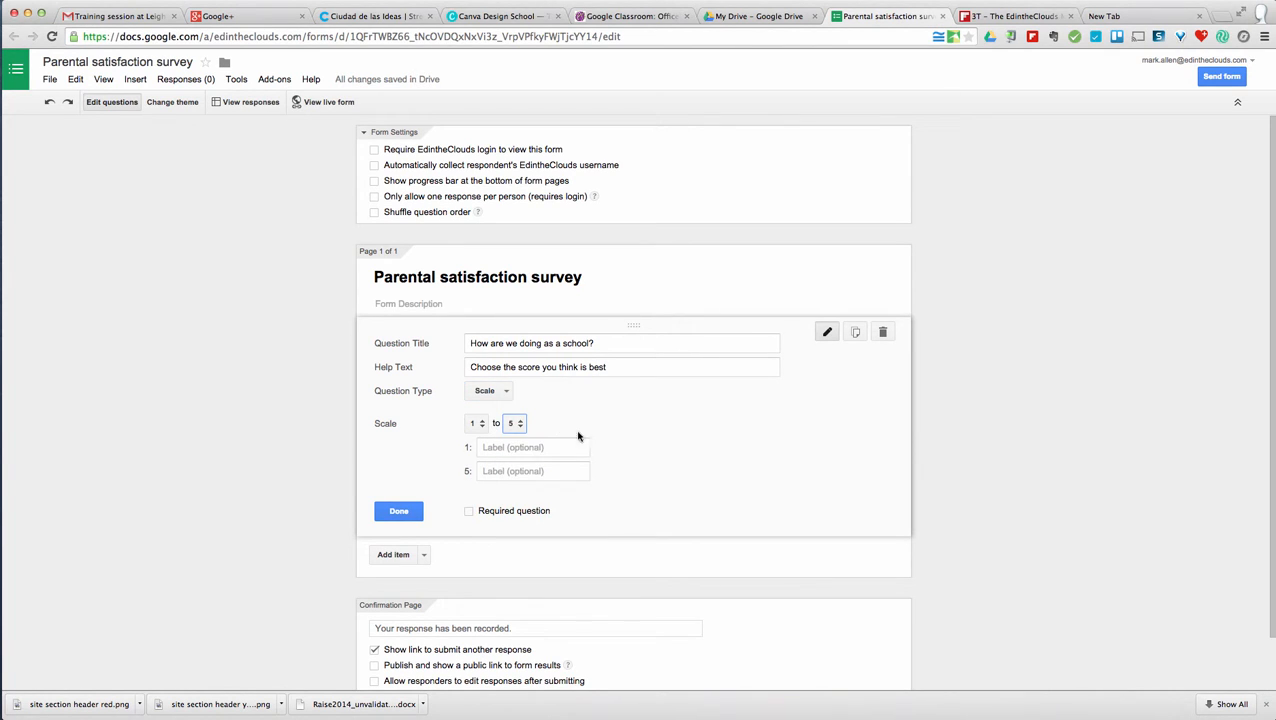
pyautogui.click(517, 449)
pyautogui.write('Terribl')
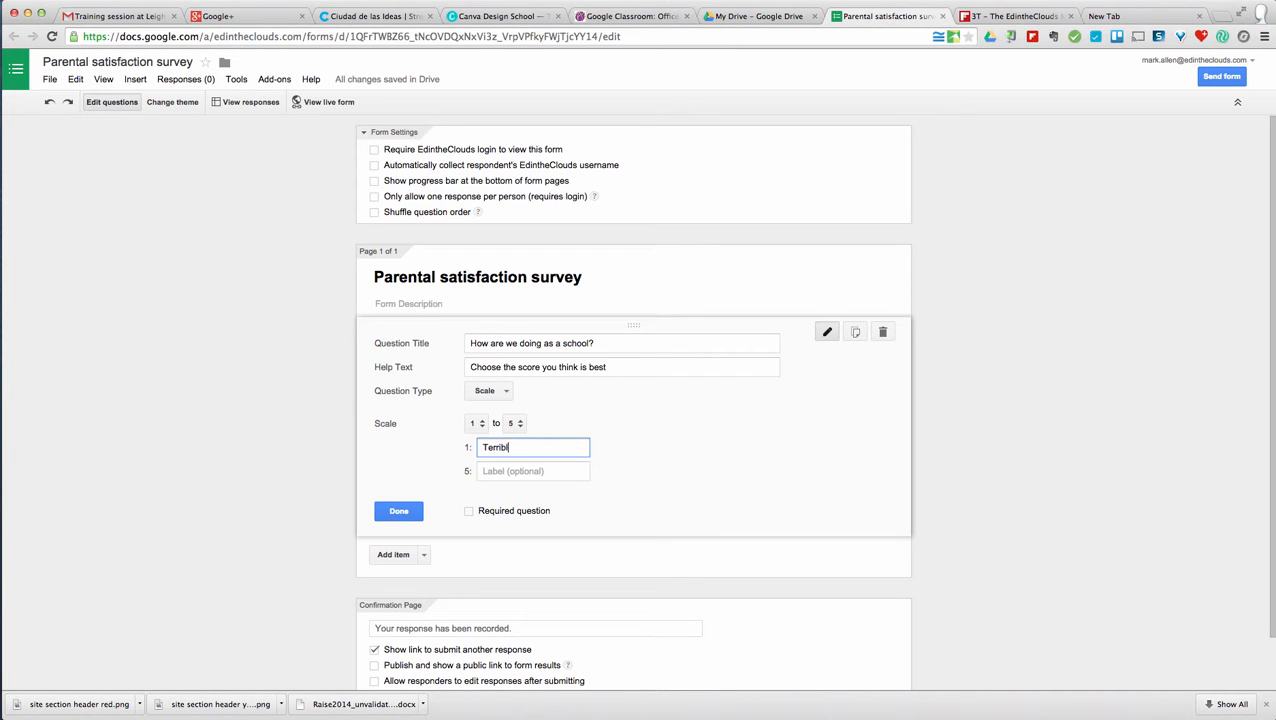
pyautogui.write('e')
pyautogui.click(532, 471)
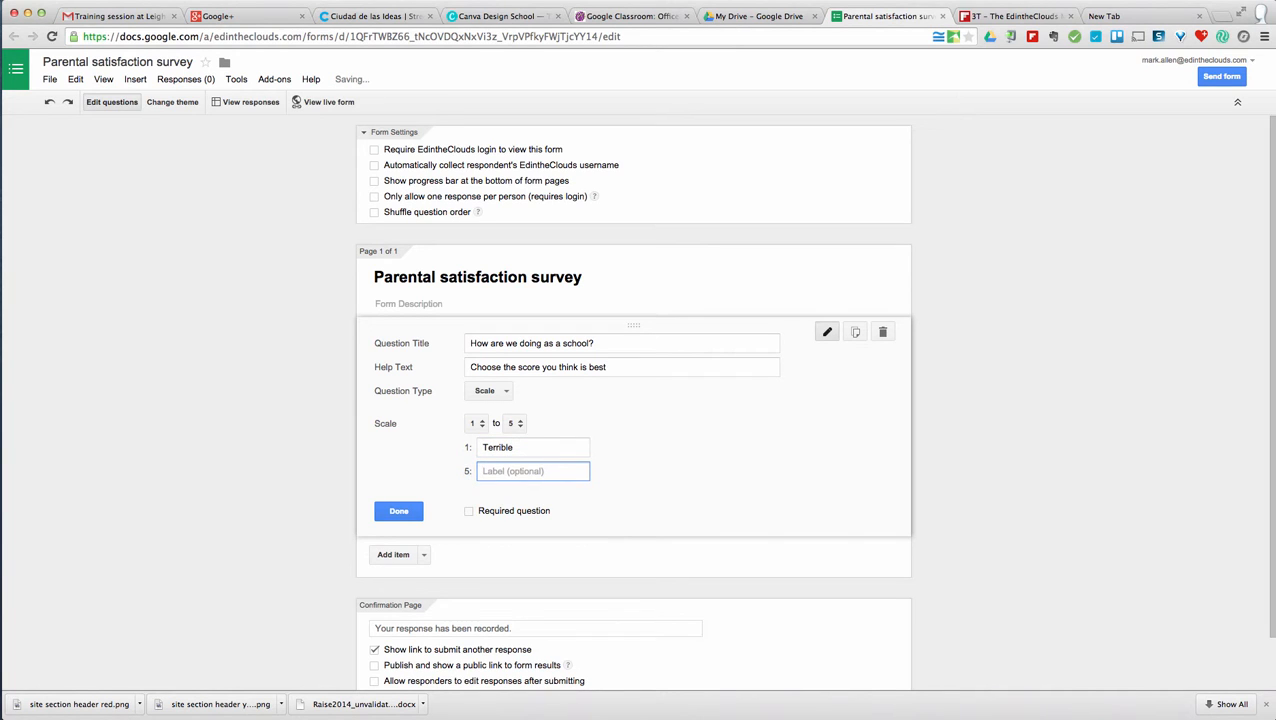
pyautogui.write('Excelle')
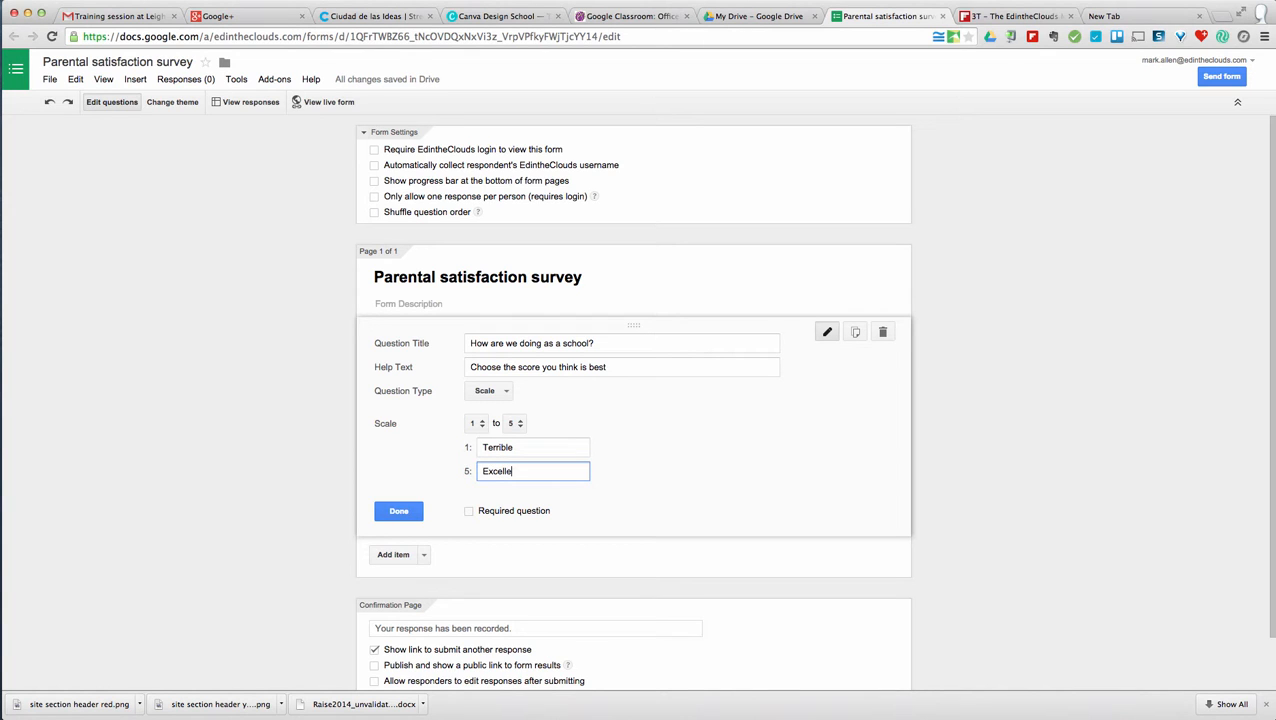
pyautogui.write('nt')
pyautogui.click(468, 513)
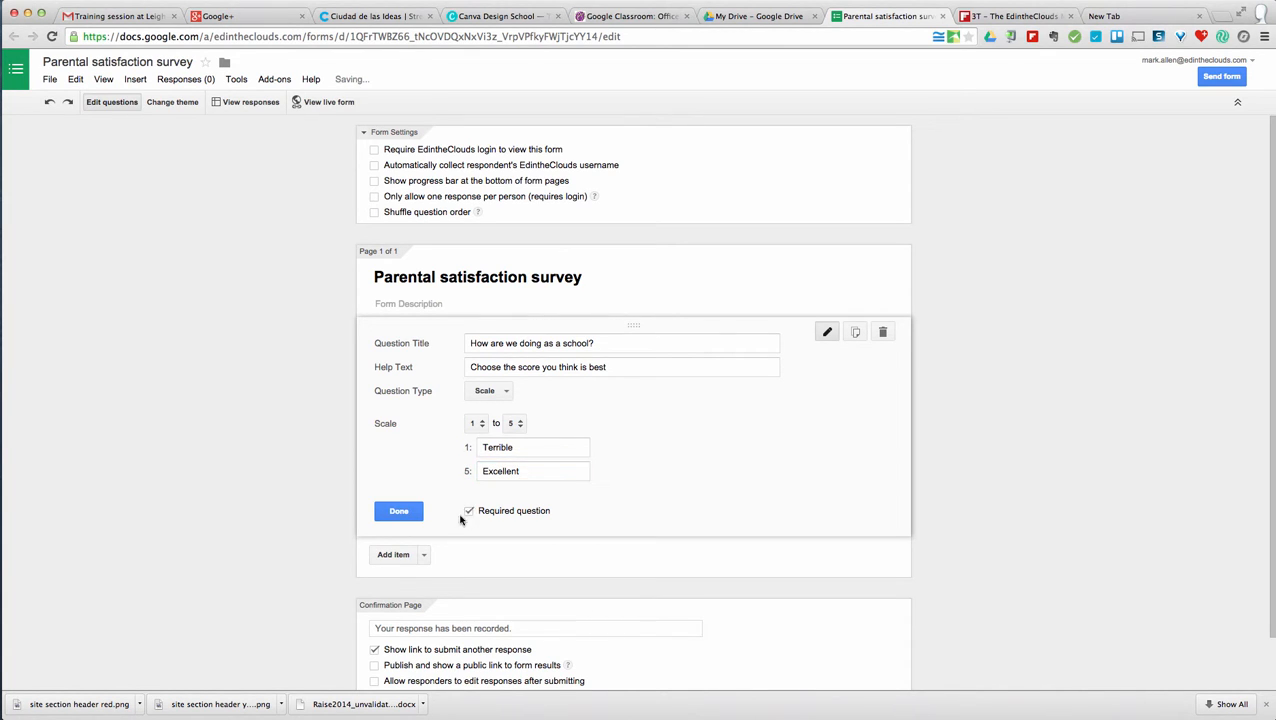
pyautogui.click(399, 512)
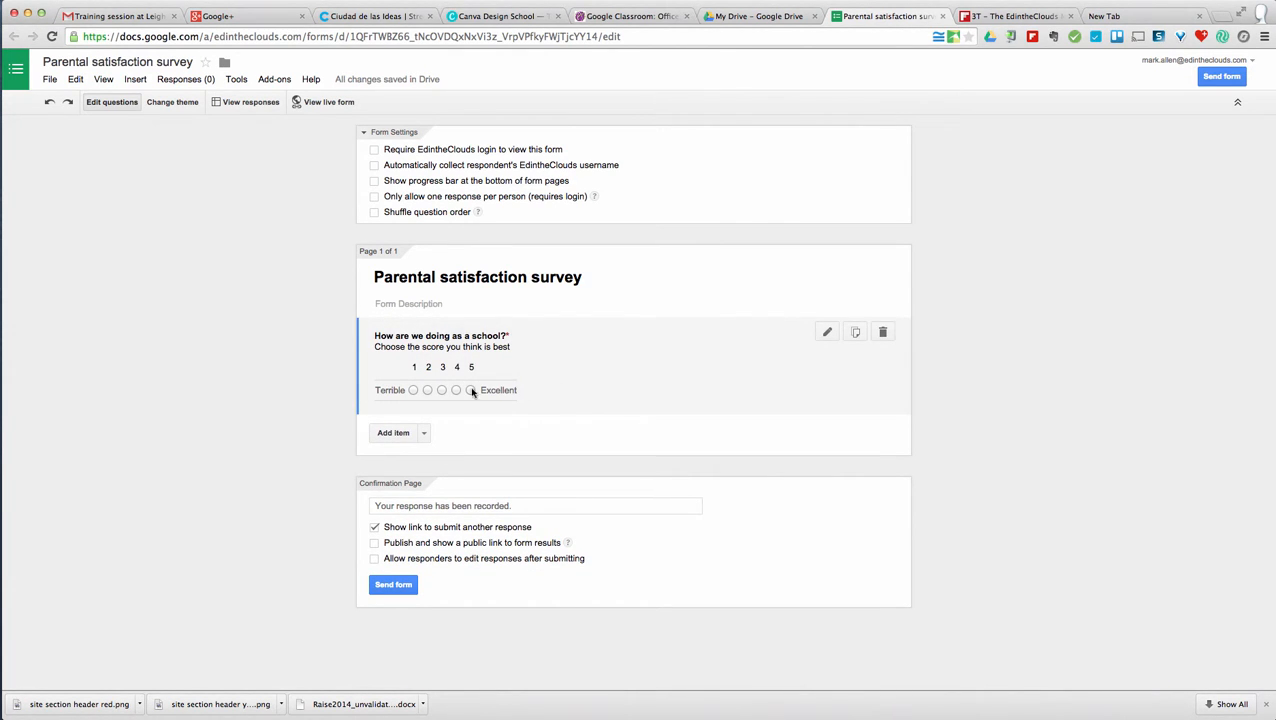
# - Add a multiple-choice question 'What time should school start?' with help text 'Pick the time that you think is best'
pyautogui.click(424, 434)
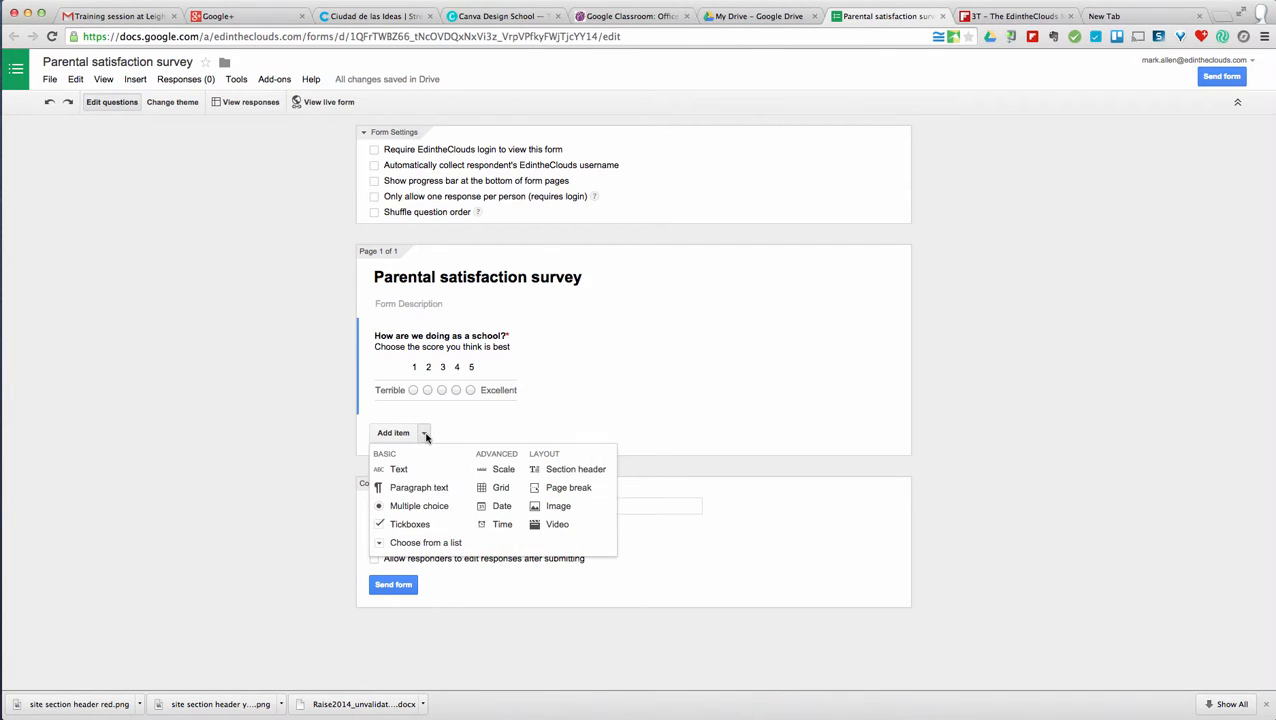
pyautogui.click(422, 506)
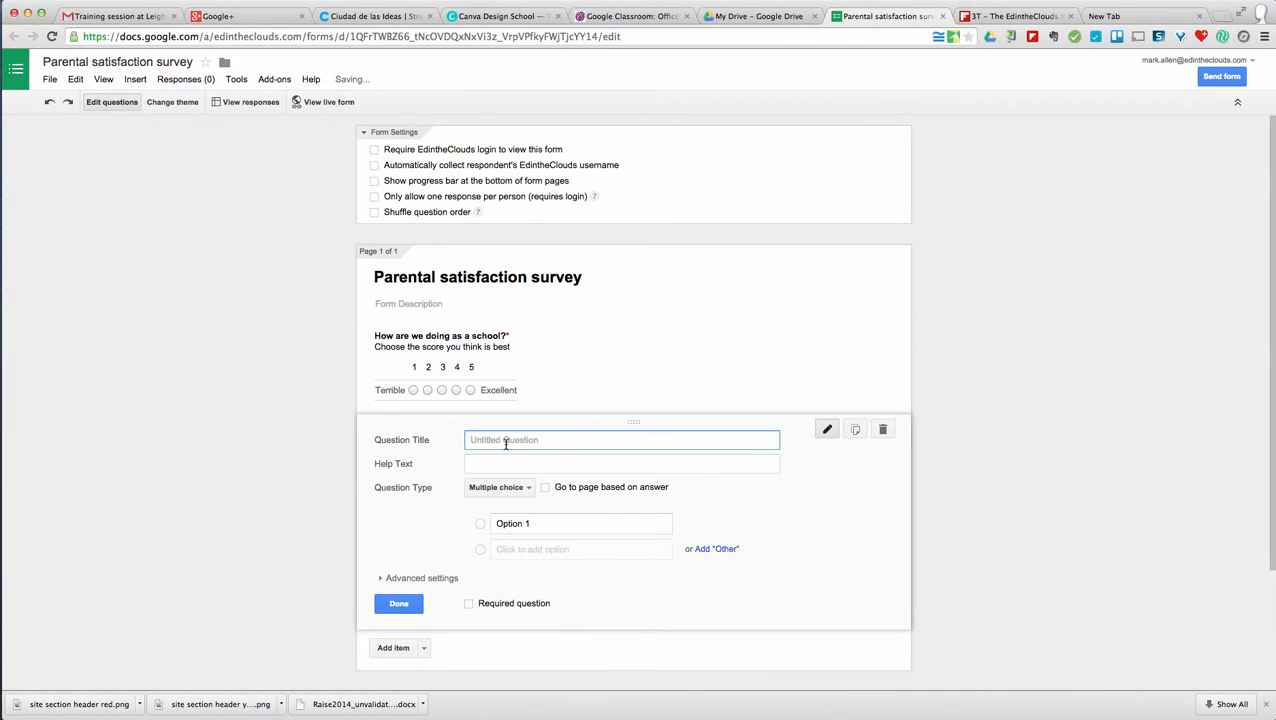
pyautogui.write('WH')
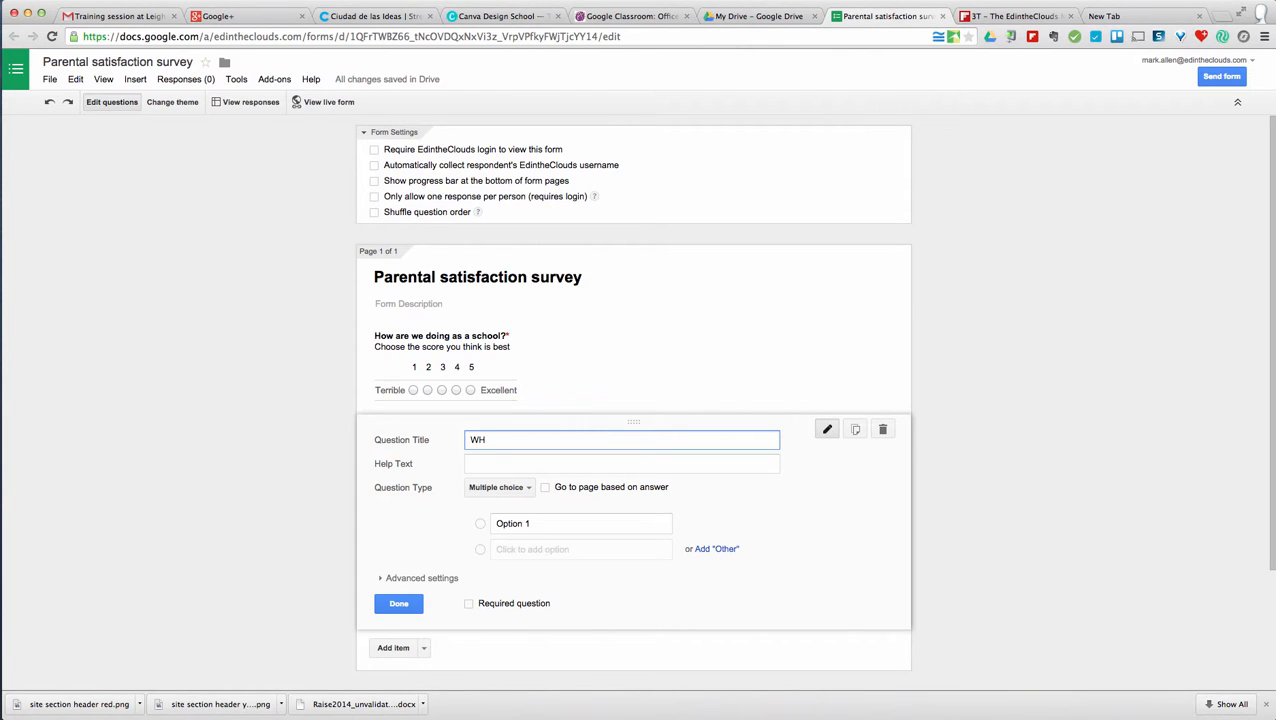
pyautogui.press('BackSpace')
pyautogui.write('hat t')
pyautogui.write('ime shouldschool start?')
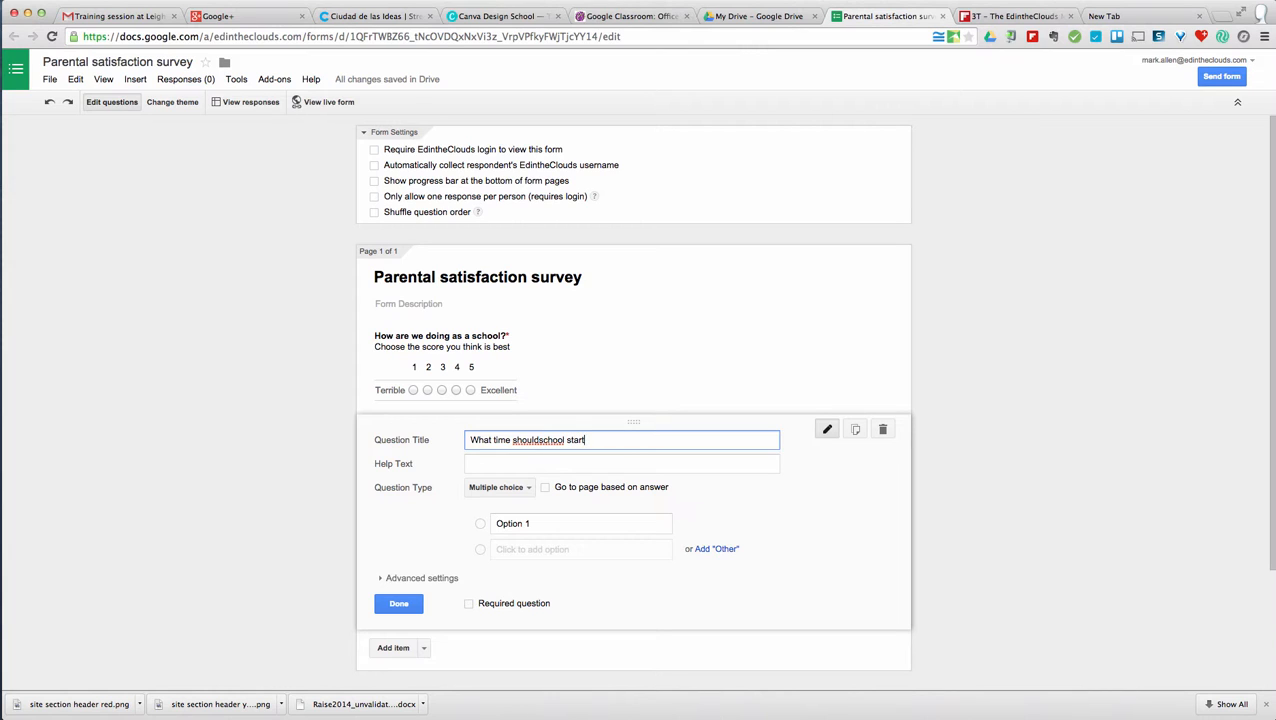
pyautogui.click(537, 440)
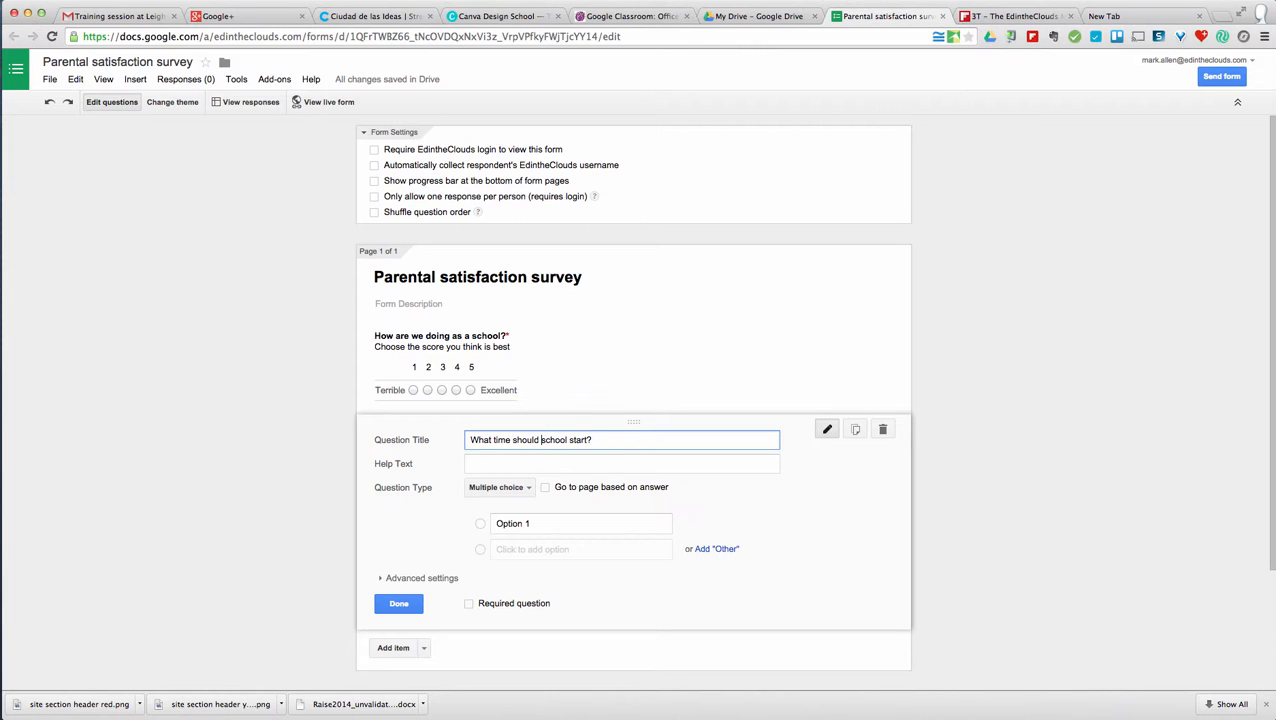
pyautogui.click(494, 466)
pyautogui.write('Pick ')
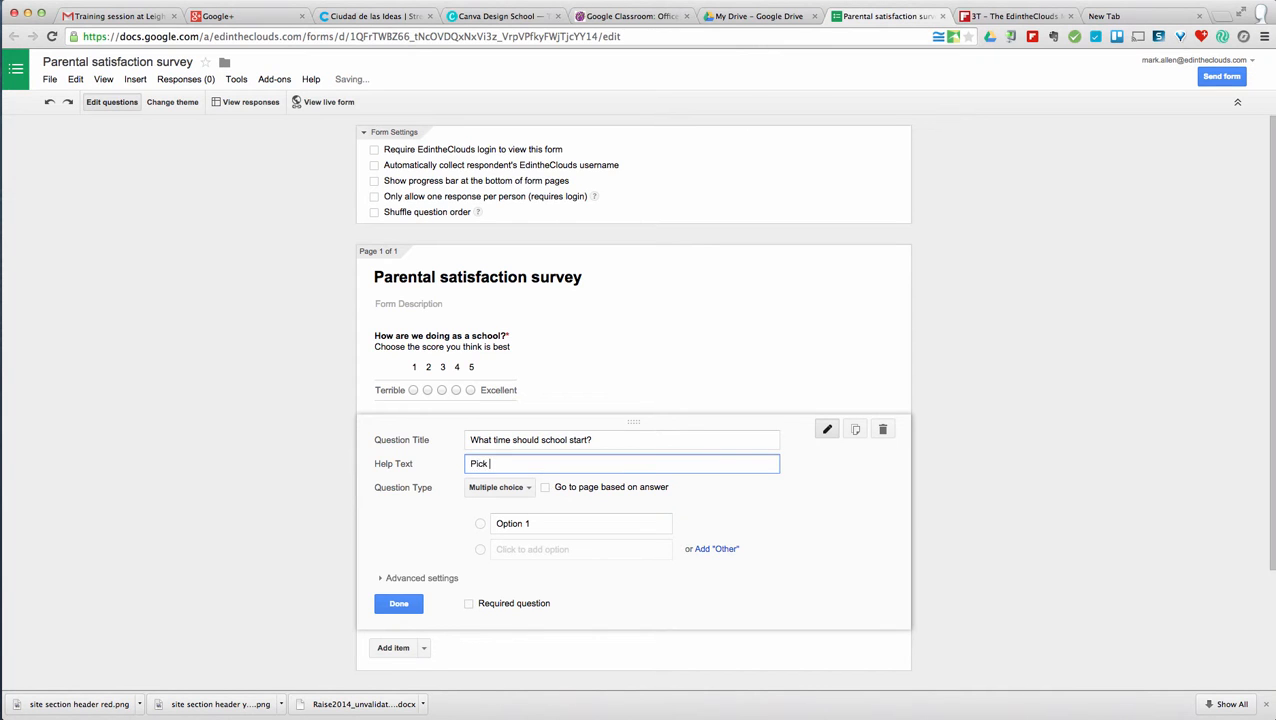
pyautogui.write('the time that ')
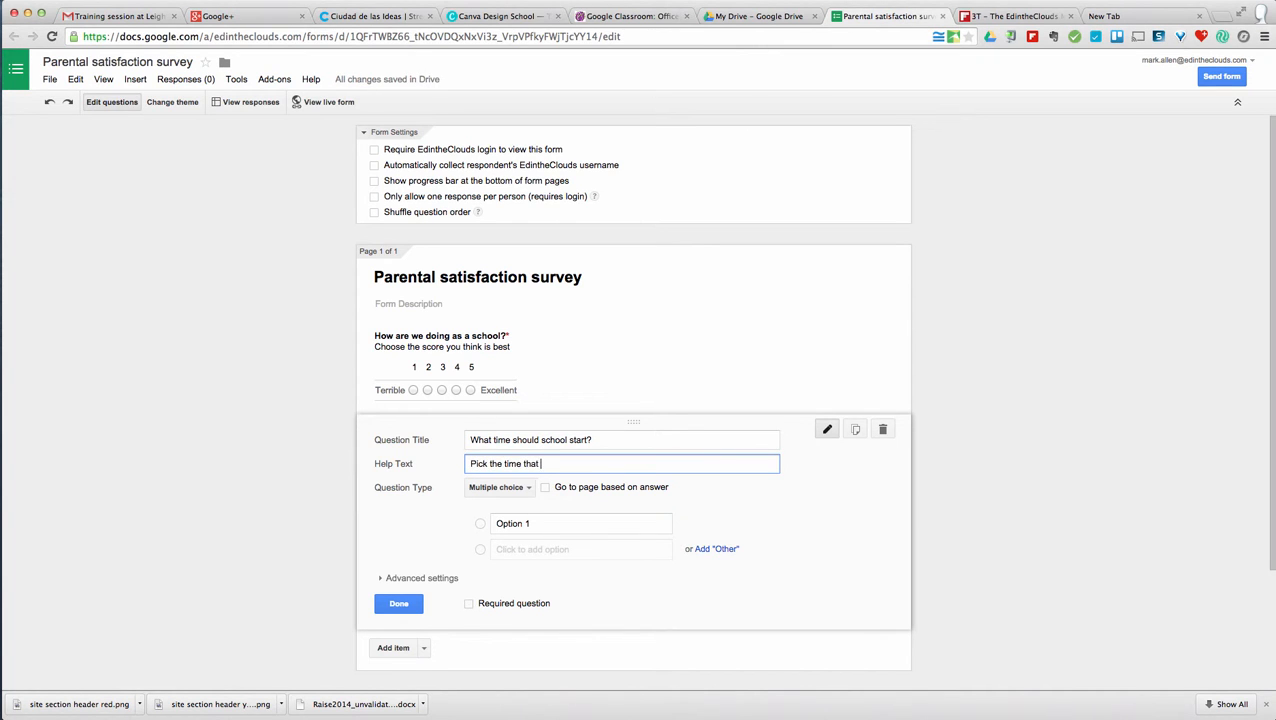
pyautogui.write('you think is best')
# - Enter answer options 5:00, 7:00 and 9:00
pyautogui.click(525, 523)
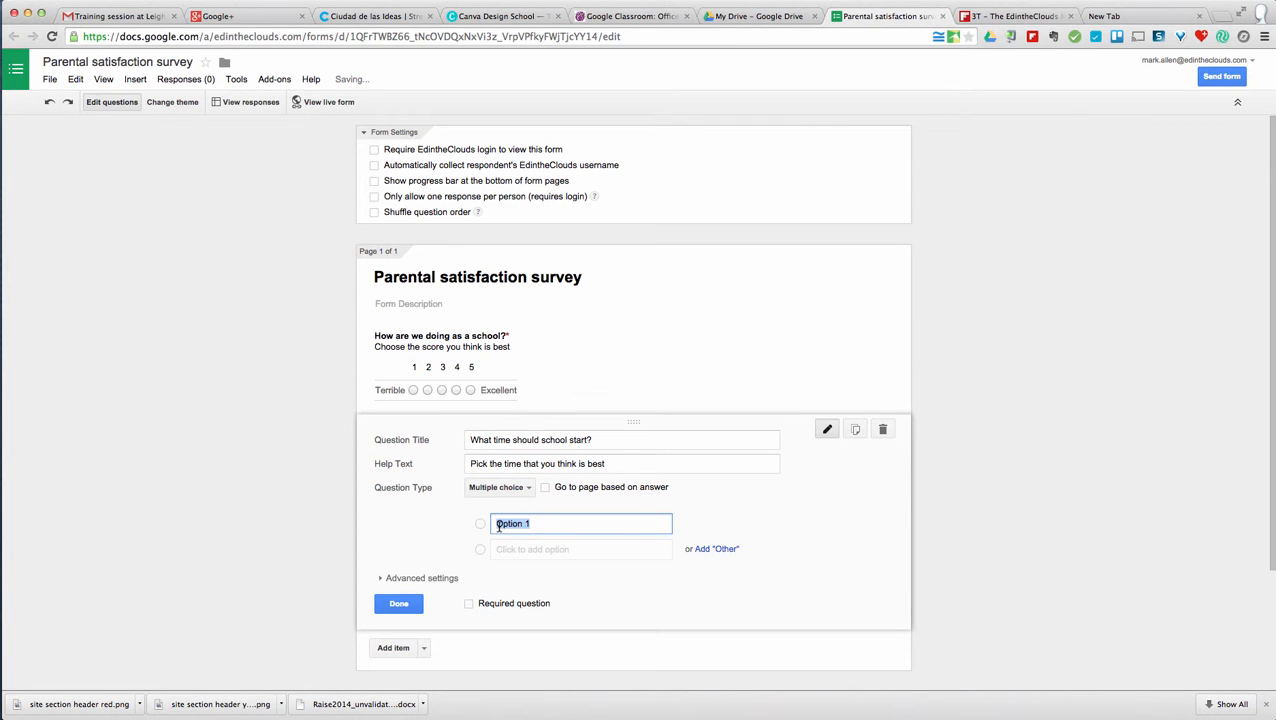
pyautogui.write('5:00')
pyautogui.press('Return')
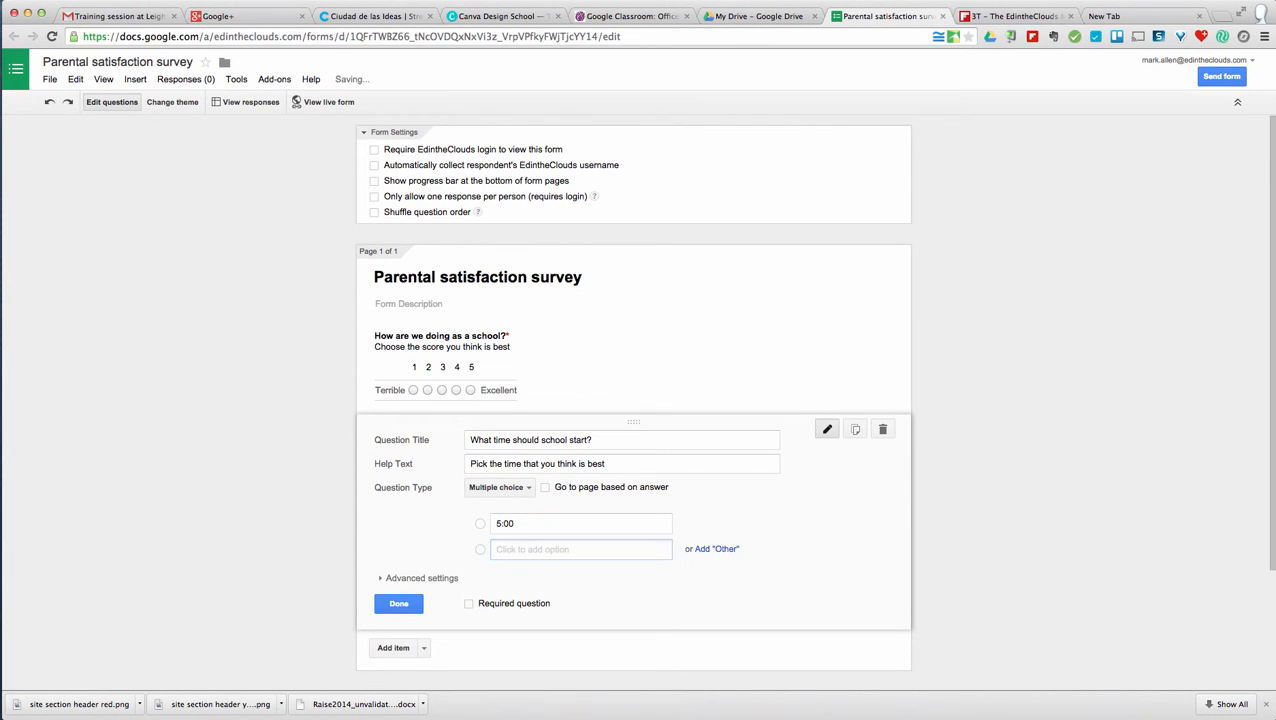
pyautogui.write('8')
pyautogui.press('BackSpace')
pyautogui.write('7:00')
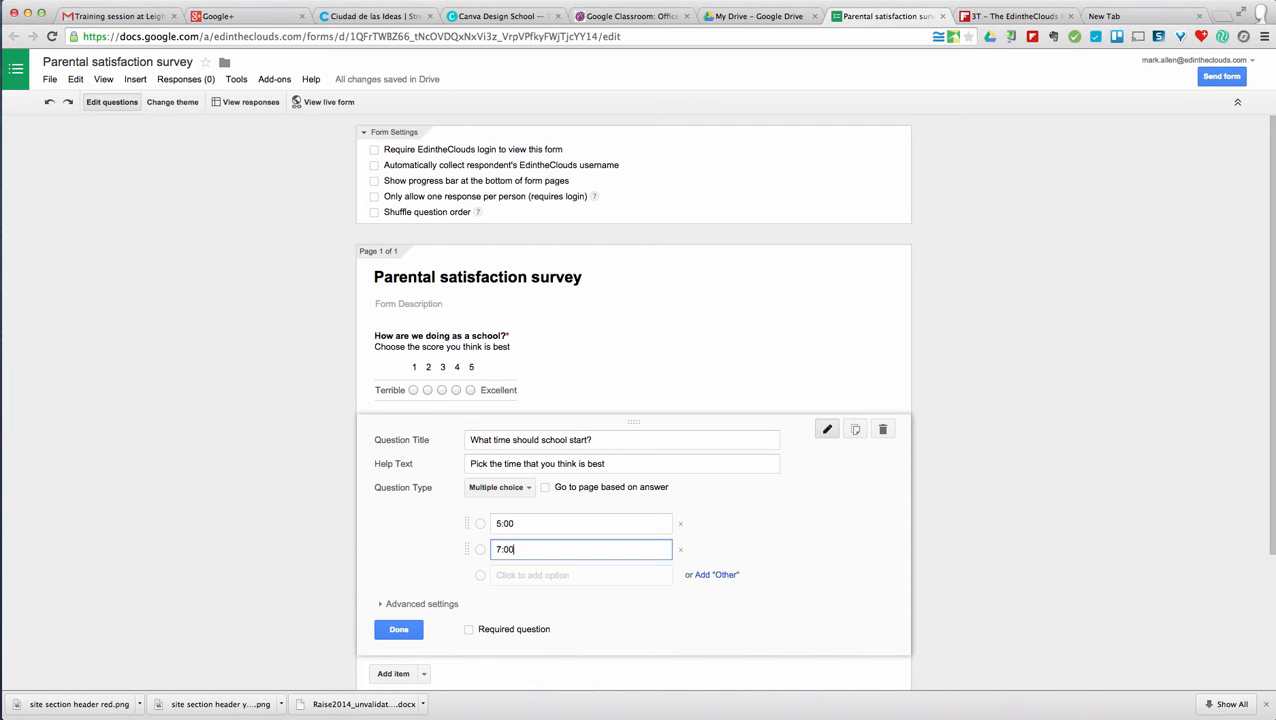
pyautogui.press('Return')
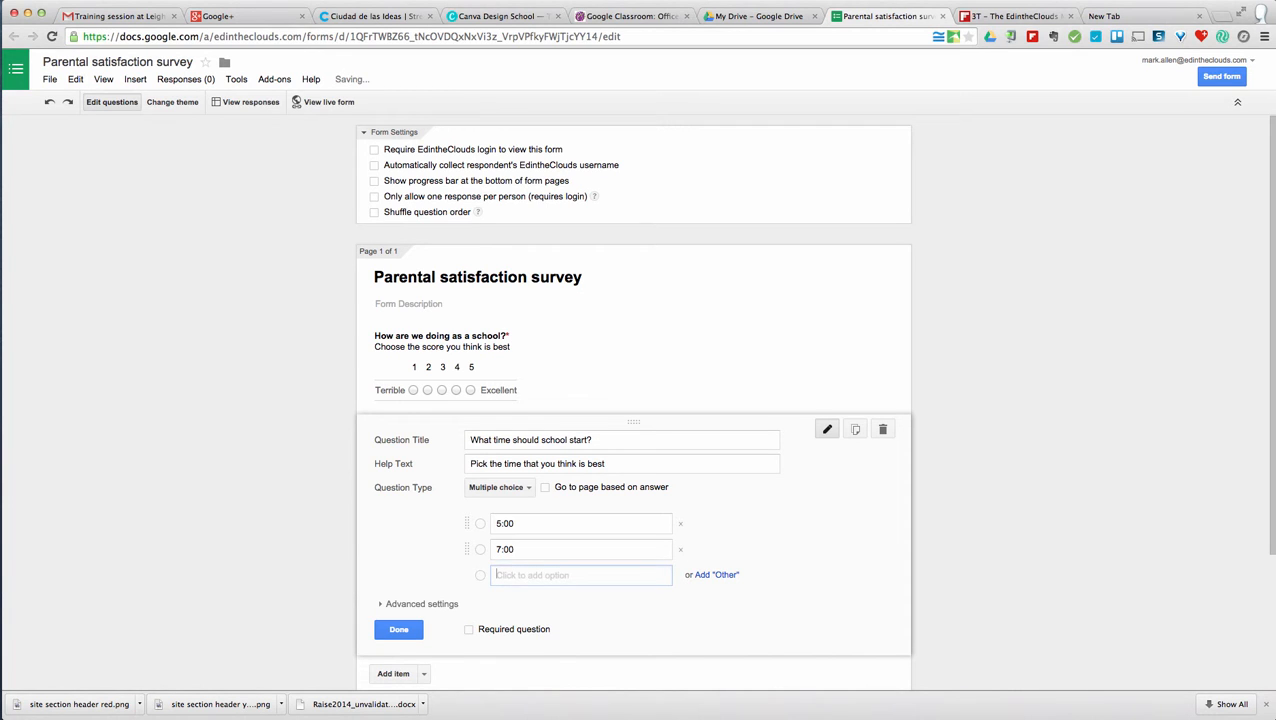
pyautogui.write('9:00')
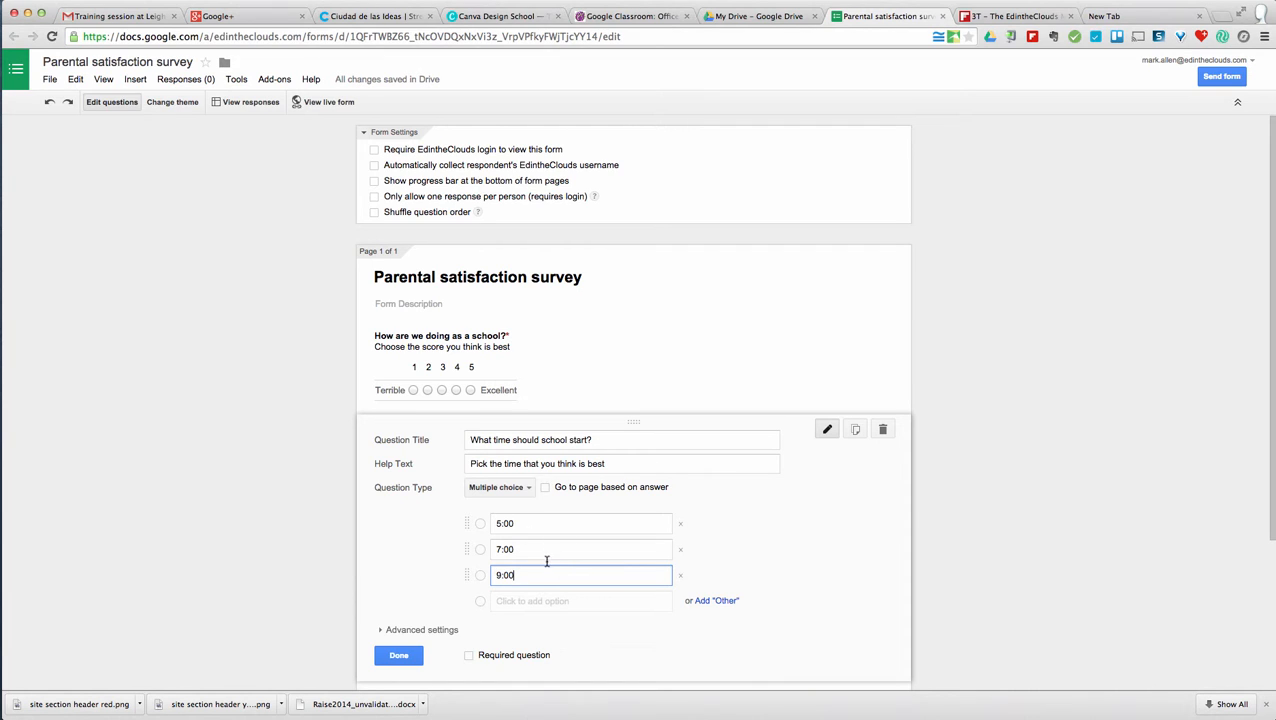
# - Add an Other choice and an 11:00 option, and mark the question required
pyautogui.click(716, 601)
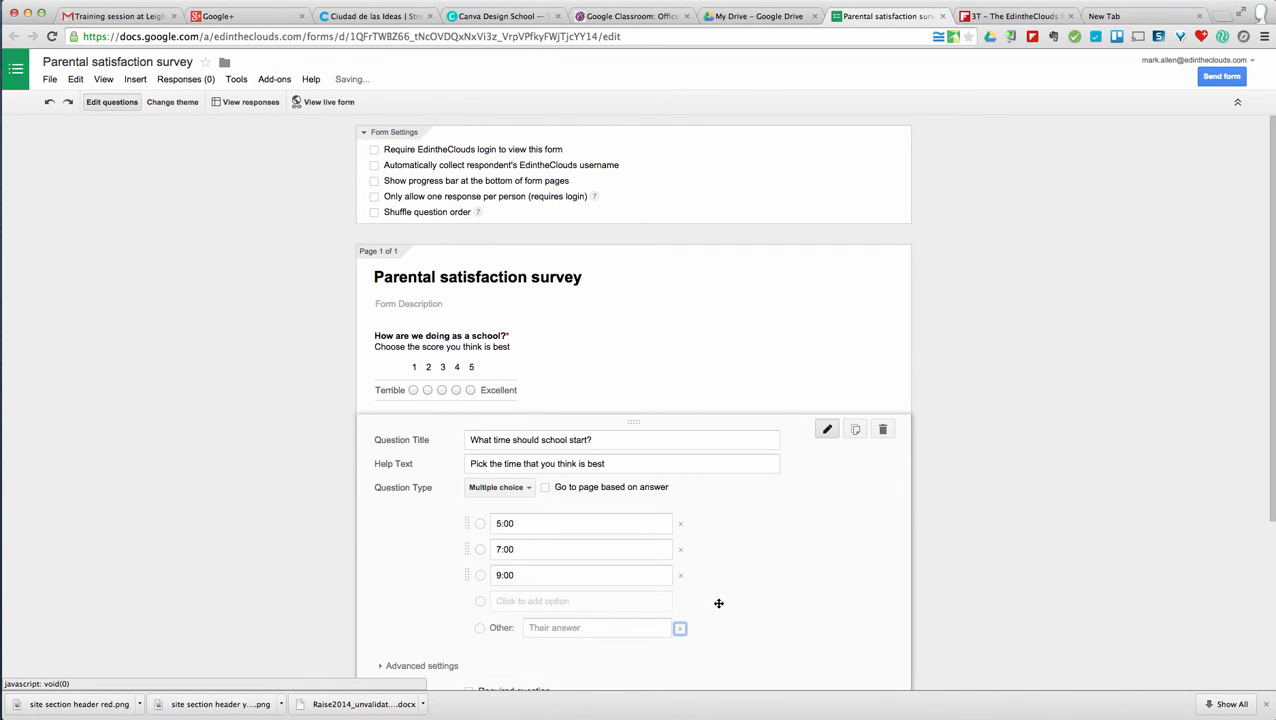
pyautogui.click(573, 604)
pyautogui.write('11:00')
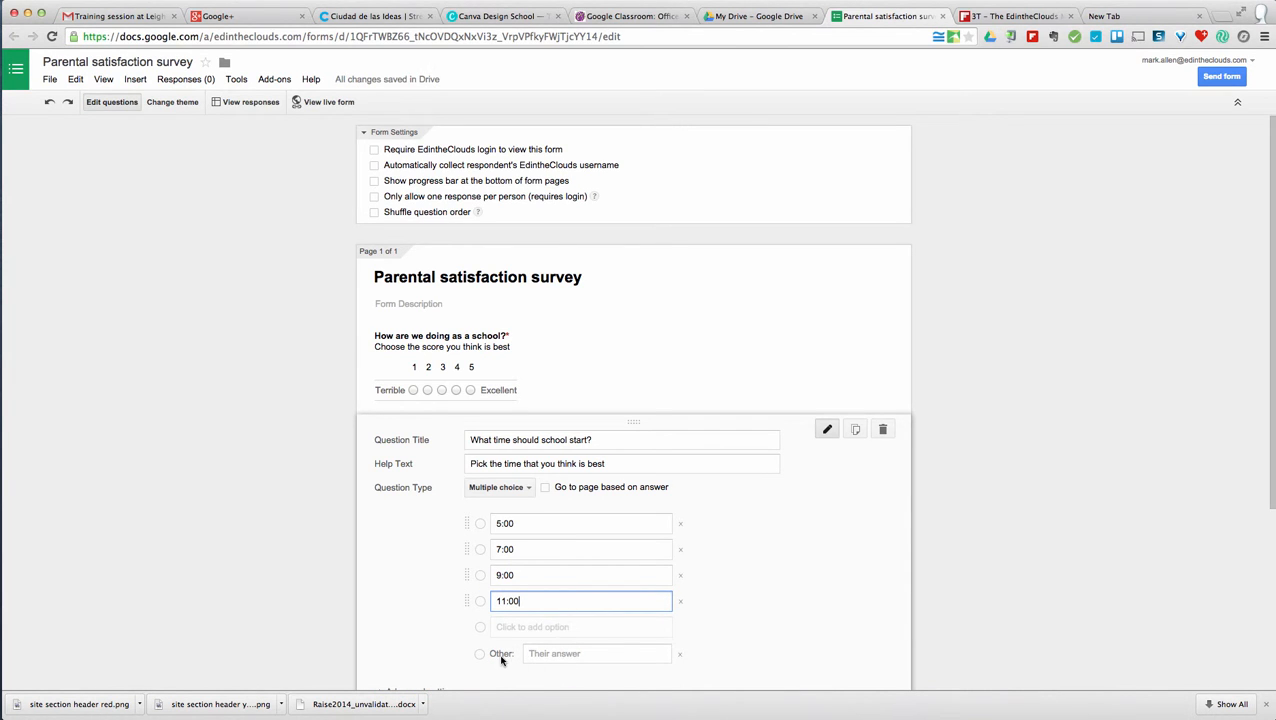
pyautogui.scroll(-3, 502, 655)
pyautogui.click(470, 607)
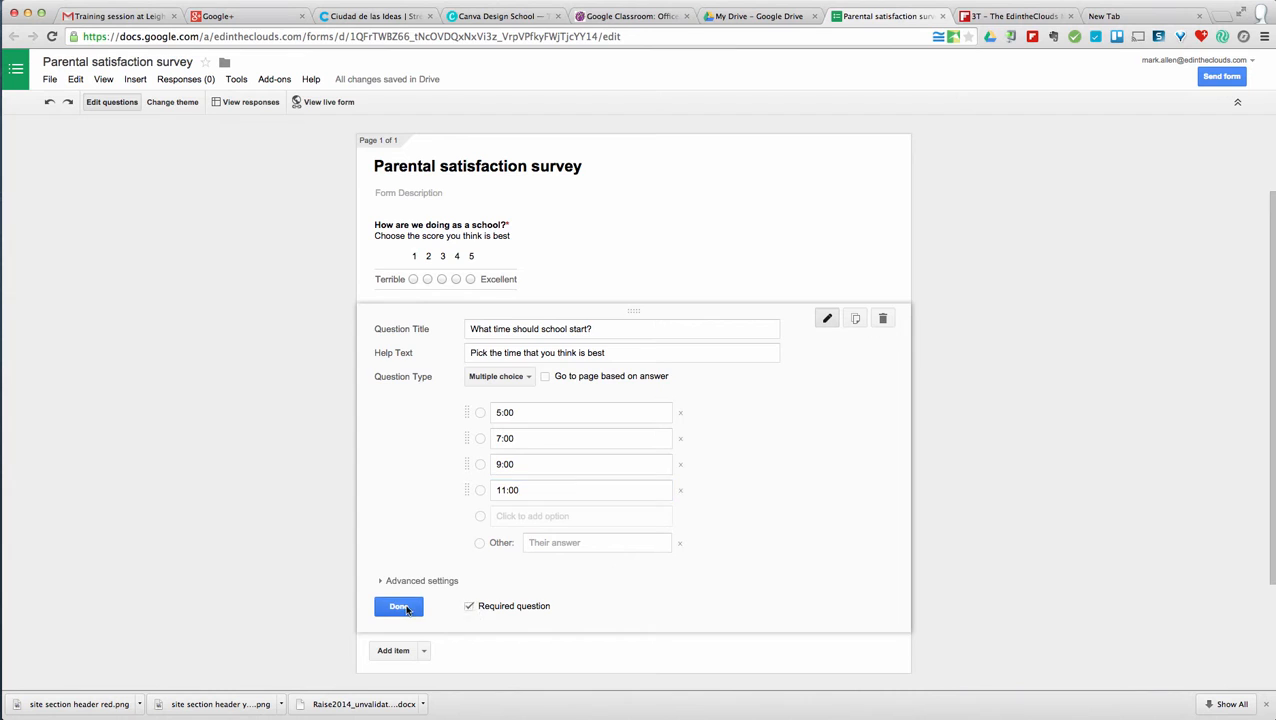
pyautogui.click(405, 607)
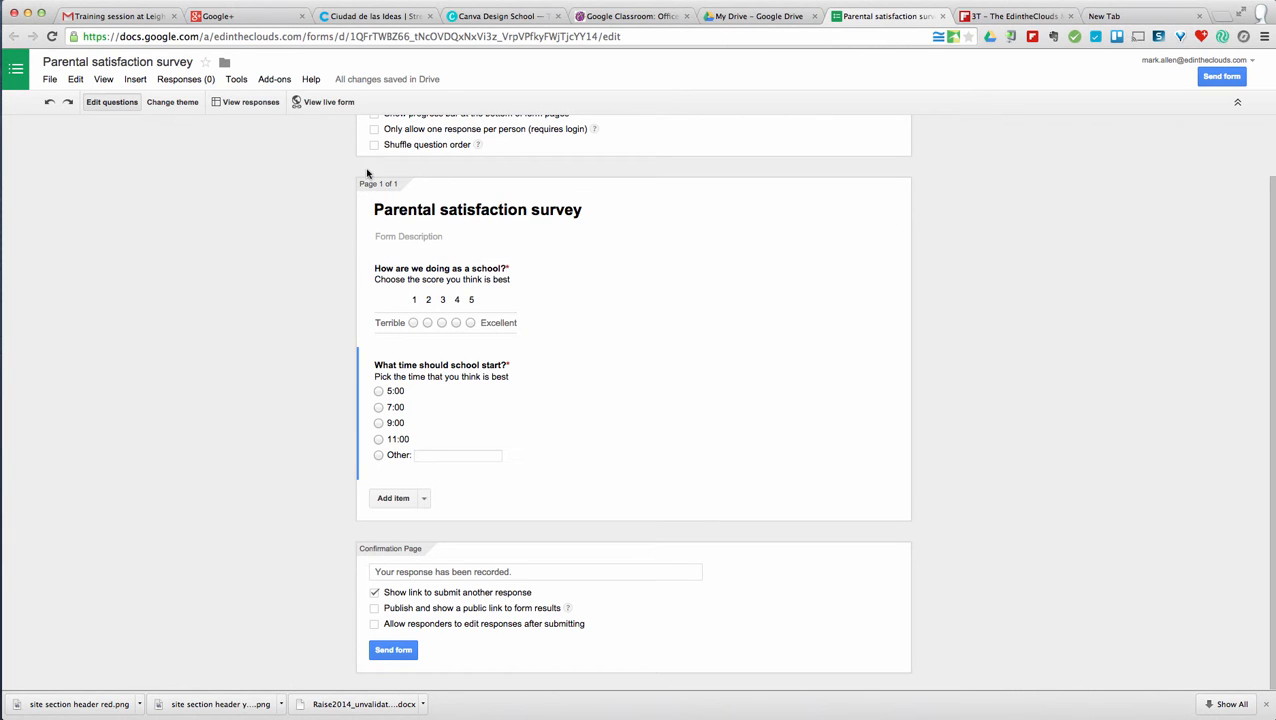
# - Preview the live form in a new tab, then return to the form editor
pyautogui.click(320, 104)
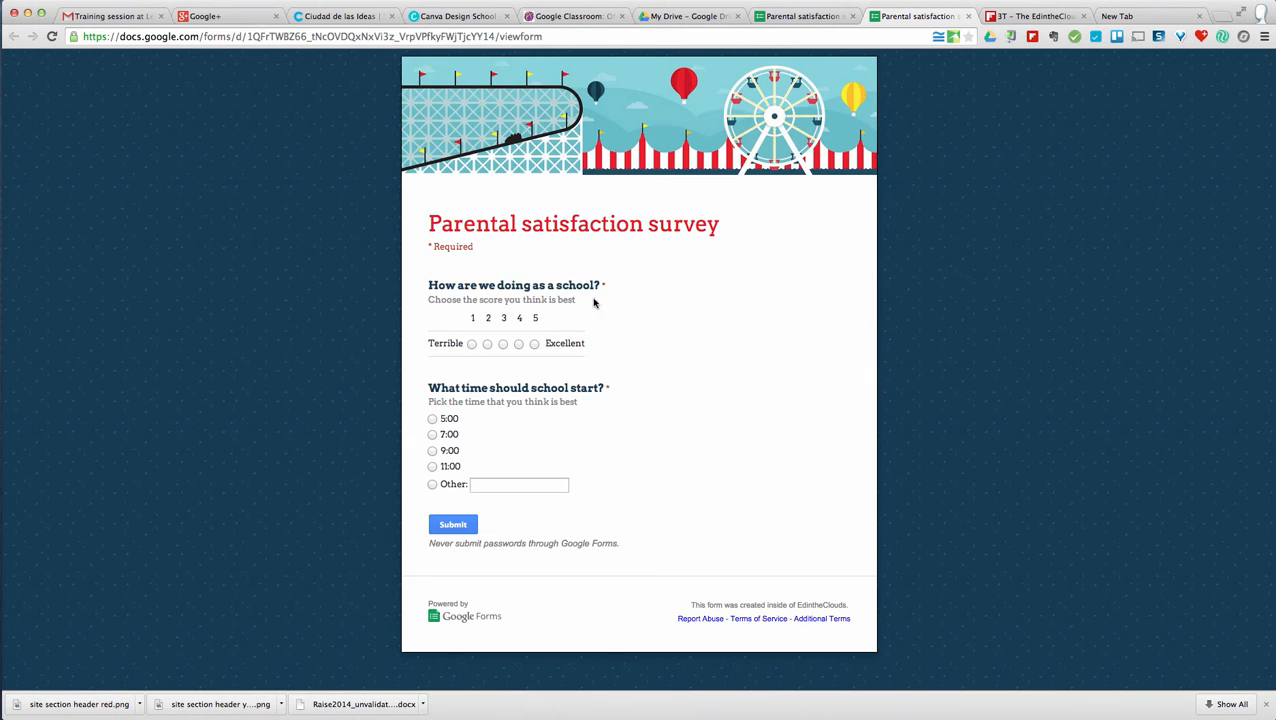
pyautogui.click(806, 18)
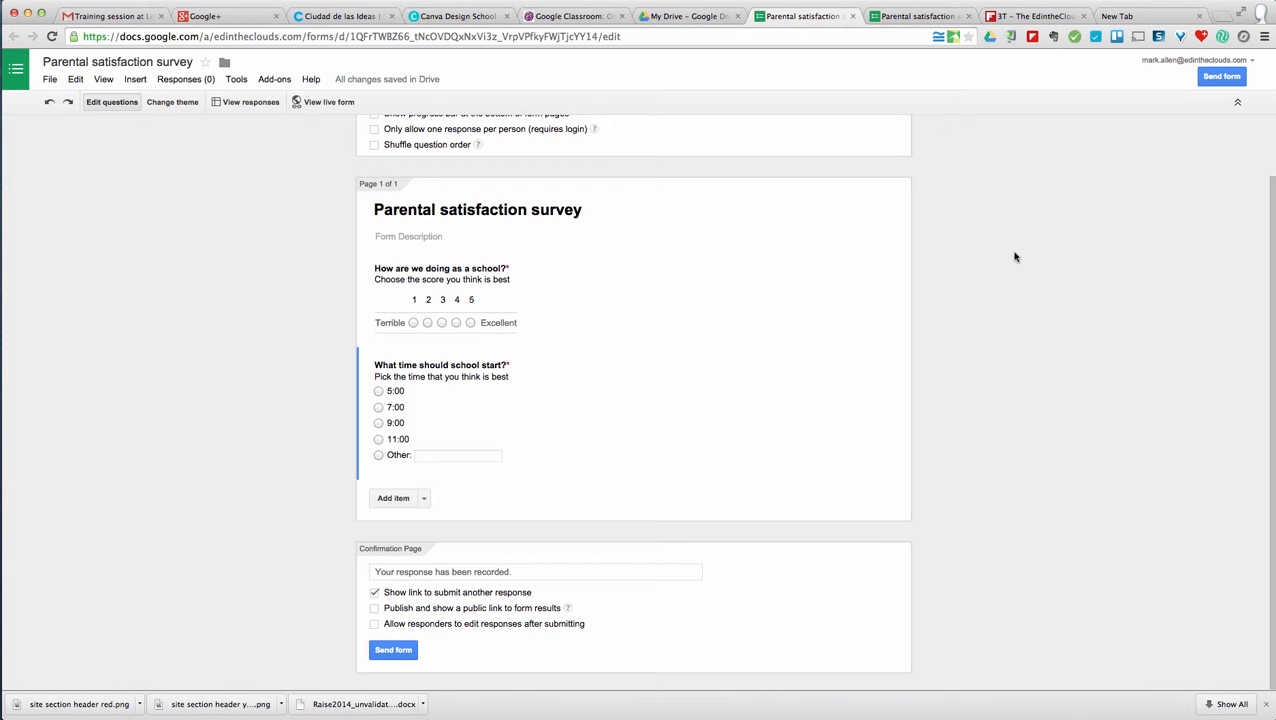
# - Email the survey to the selected contact's address with the form included in the message
pyautogui.click(1220, 77)
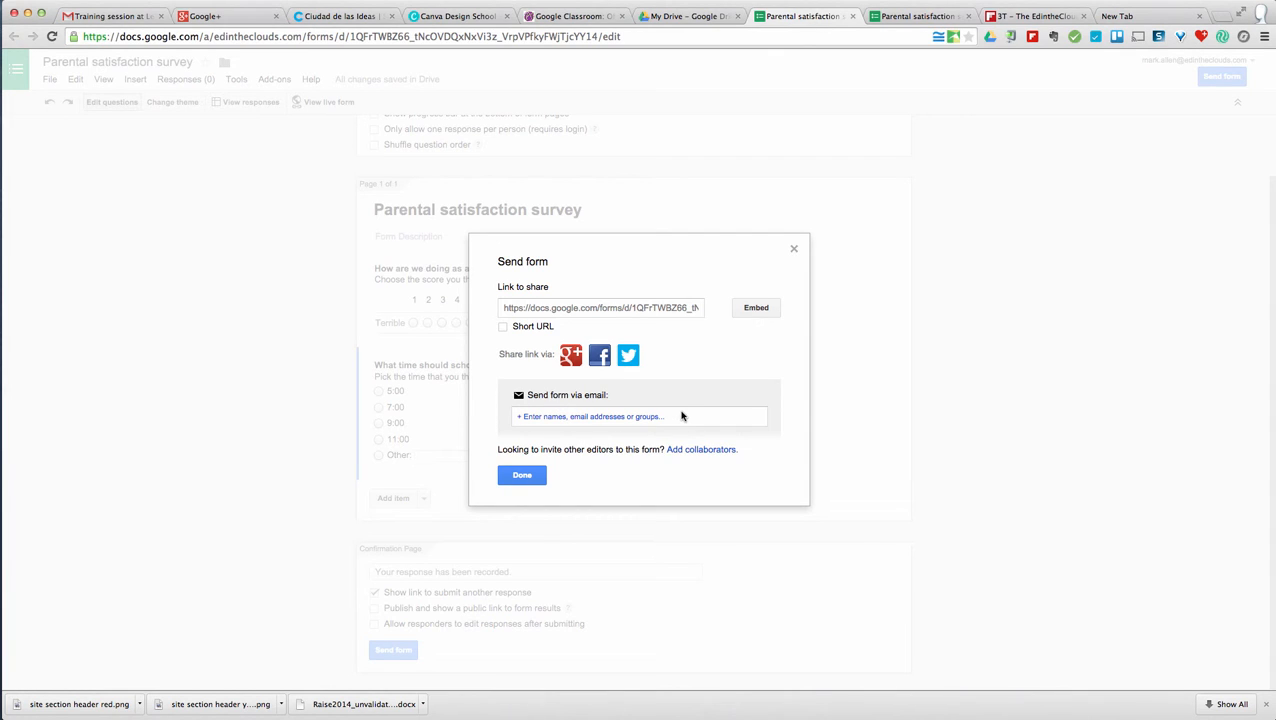
pyautogui.click(594, 416)
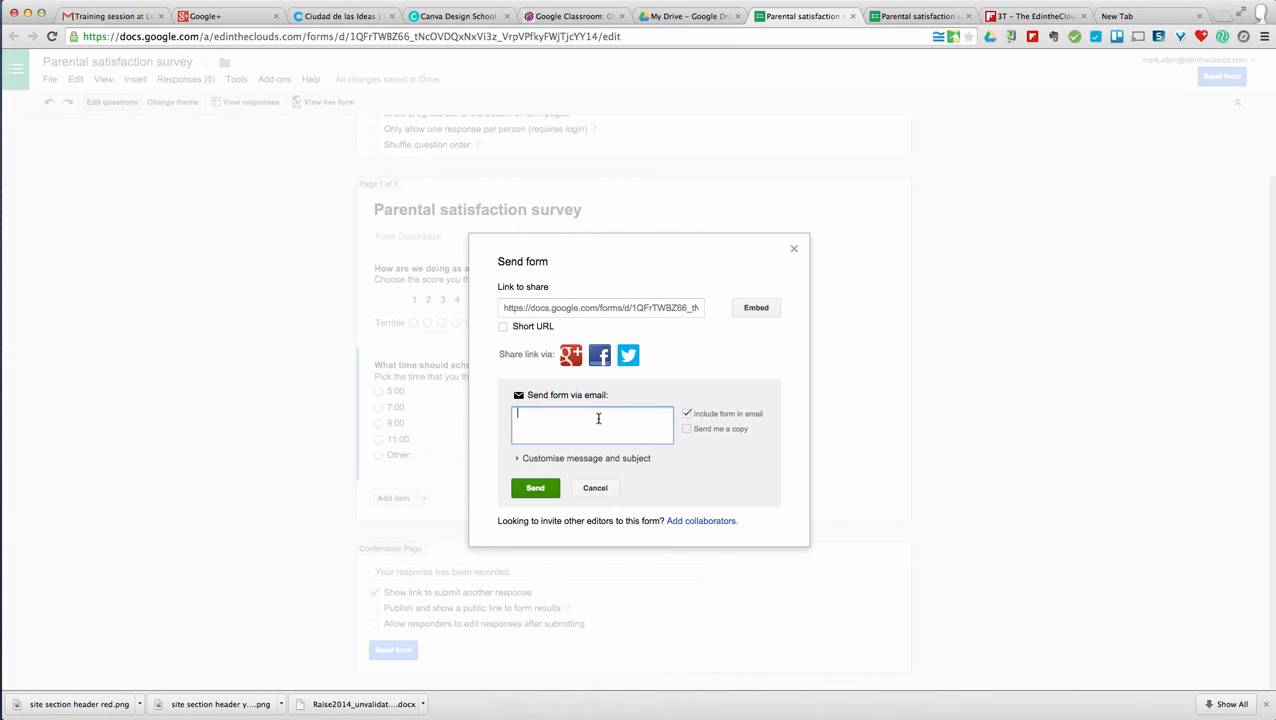
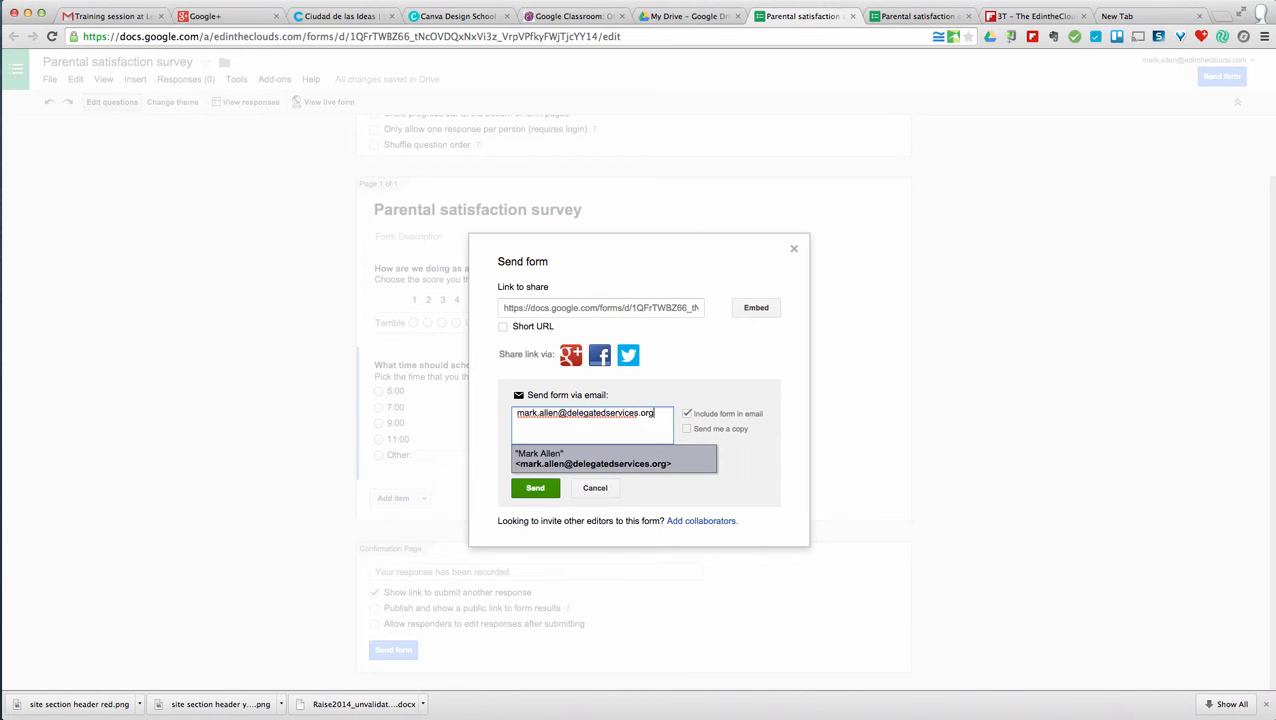
pyautogui.click(605, 462)
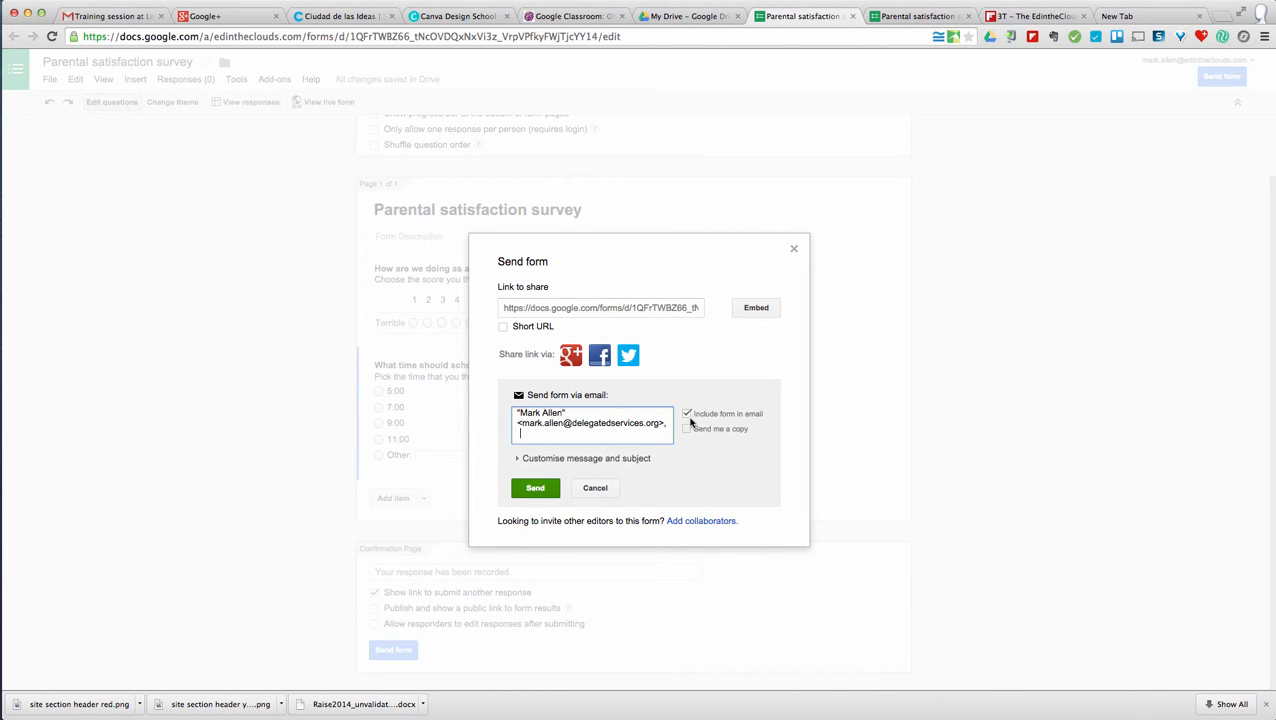
pyautogui.click(538, 489)
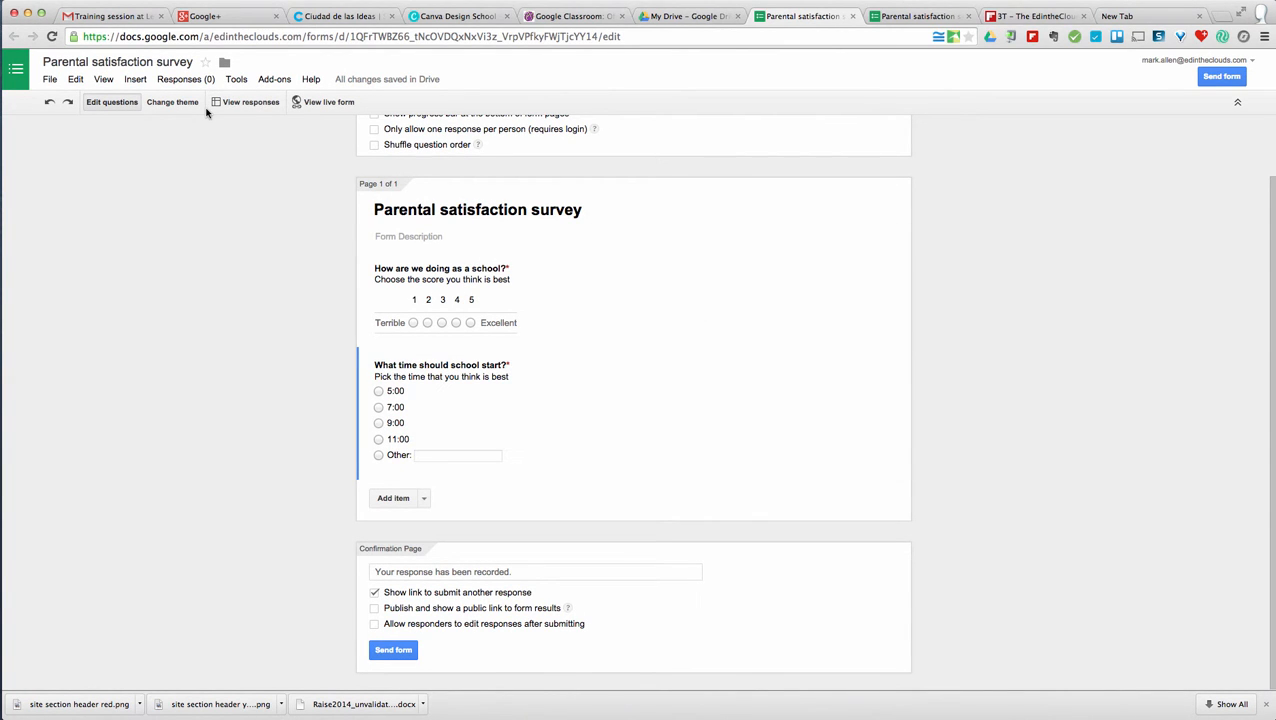
# - In Gmail, switch to the recipient account, open the survey email and follow its form link
pyautogui.click(113, 17)
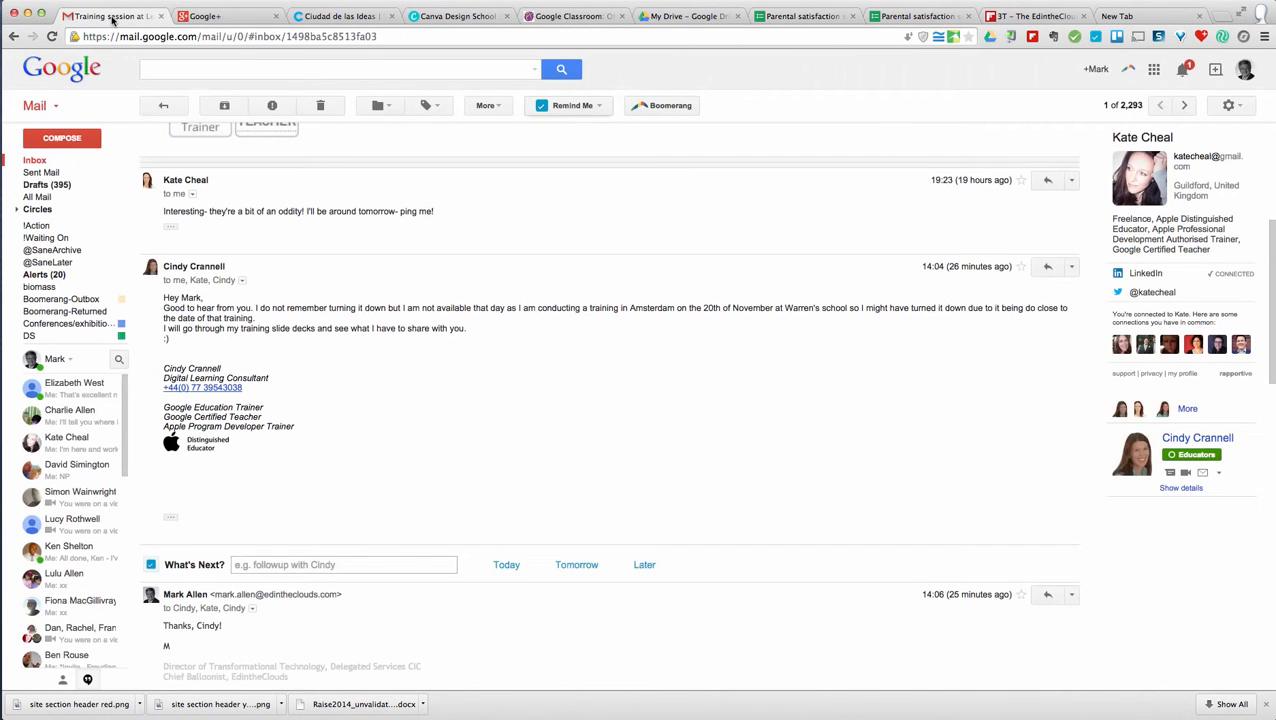
pyautogui.click(1246, 70)
pyautogui.click(1118, 297)
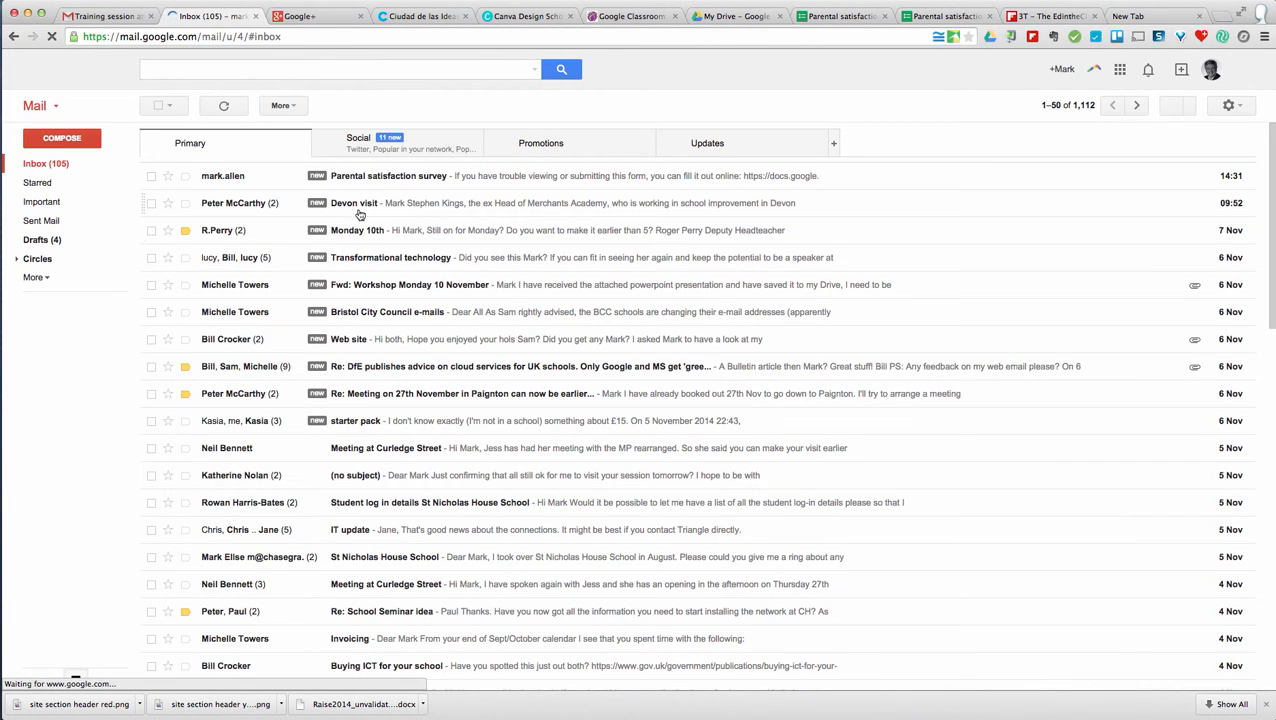
pyautogui.click(471, 177)
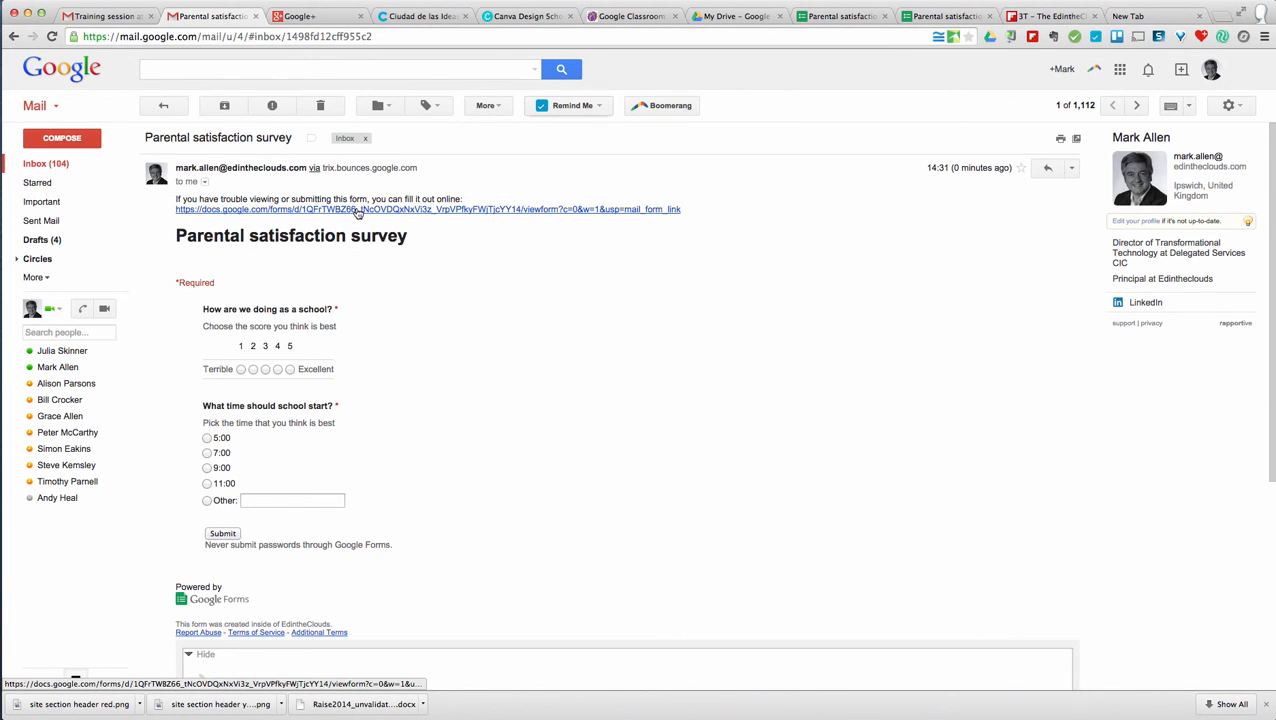
pyautogui.click(357, 210)
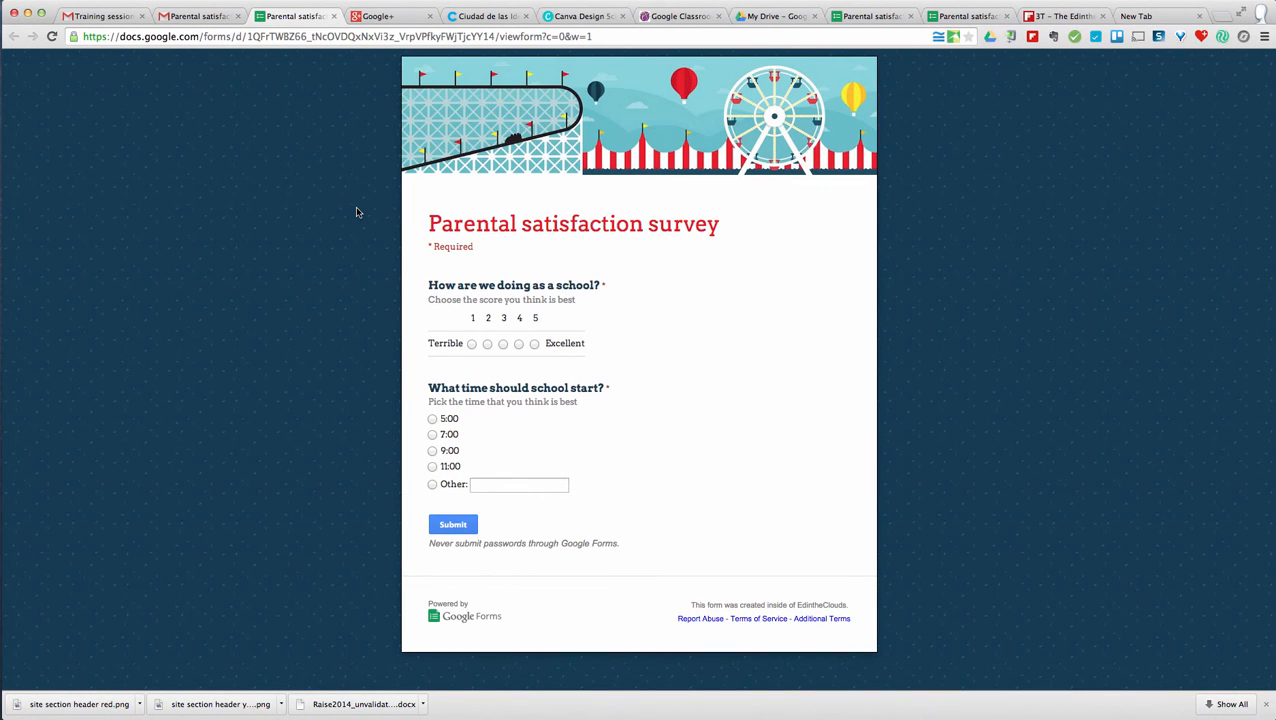
# - Close the live form tab to return to the survey email
pyautogui.click(333, 19)
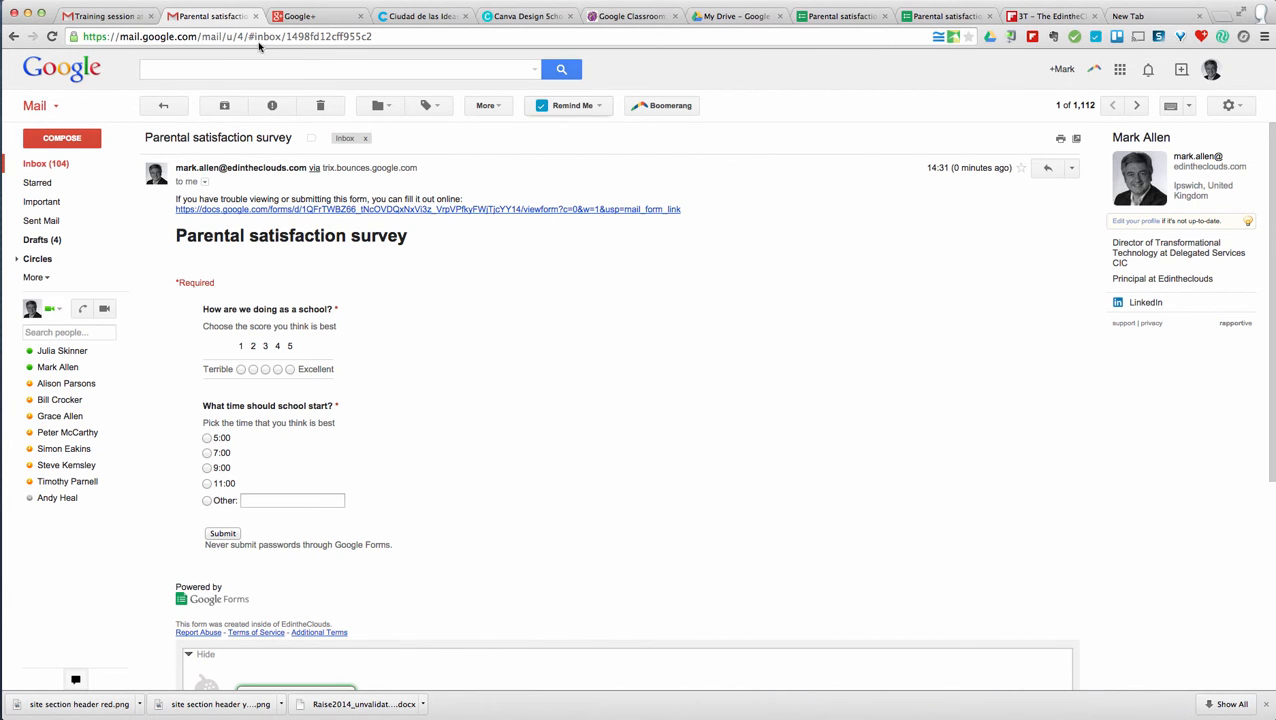
# - Switch back to the Parental satisfaction survey editor tab from Gmail
pyautogui.click(815, 17)
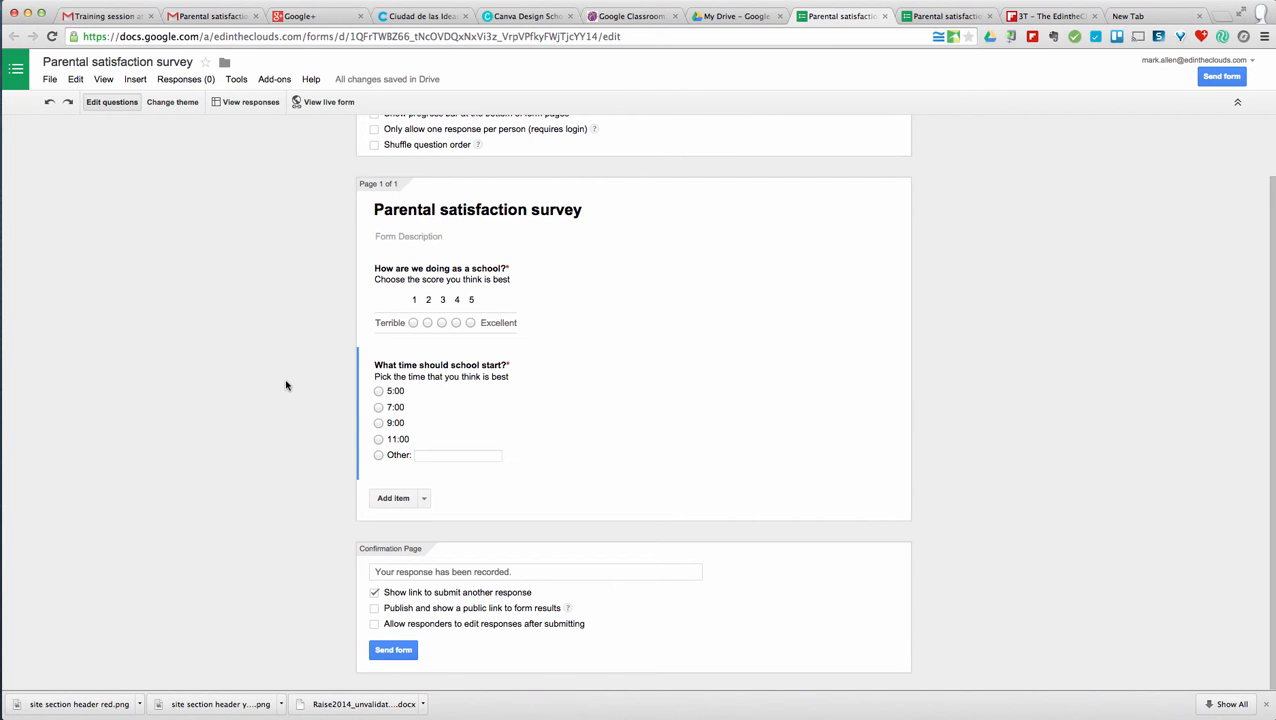
pyautogui.click(47, 84)
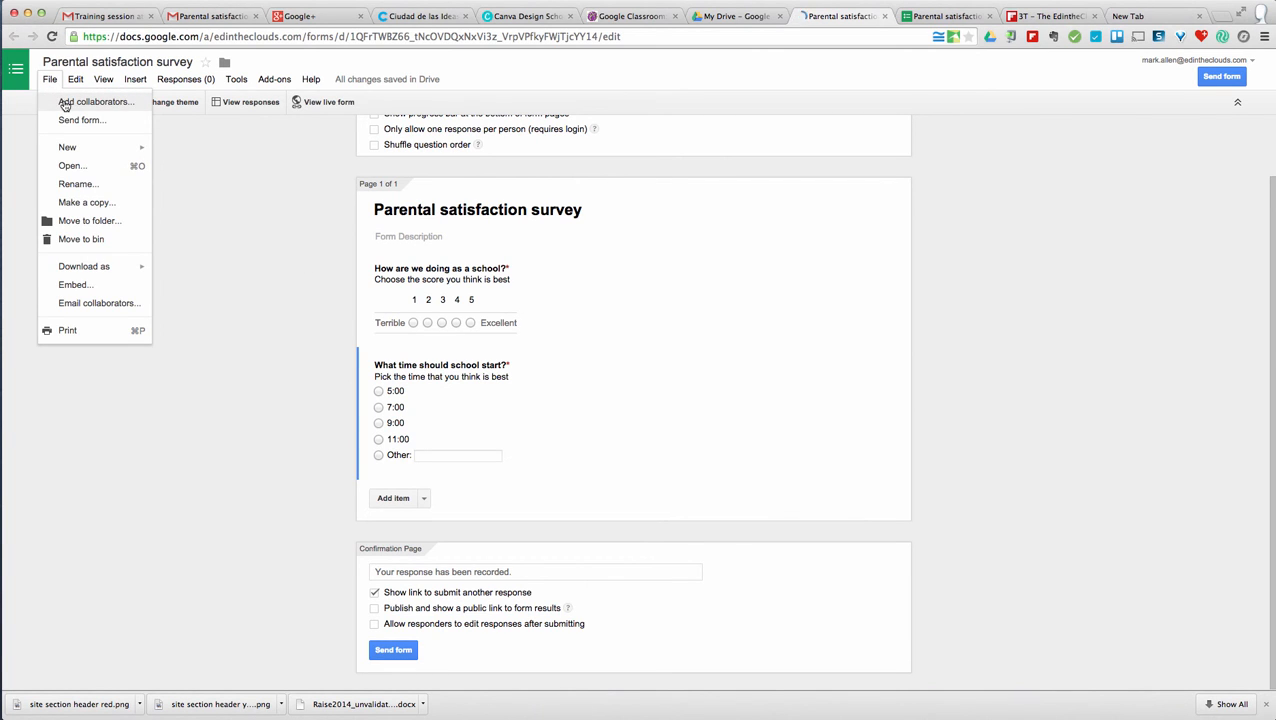
pyautogui.click(64, 104)
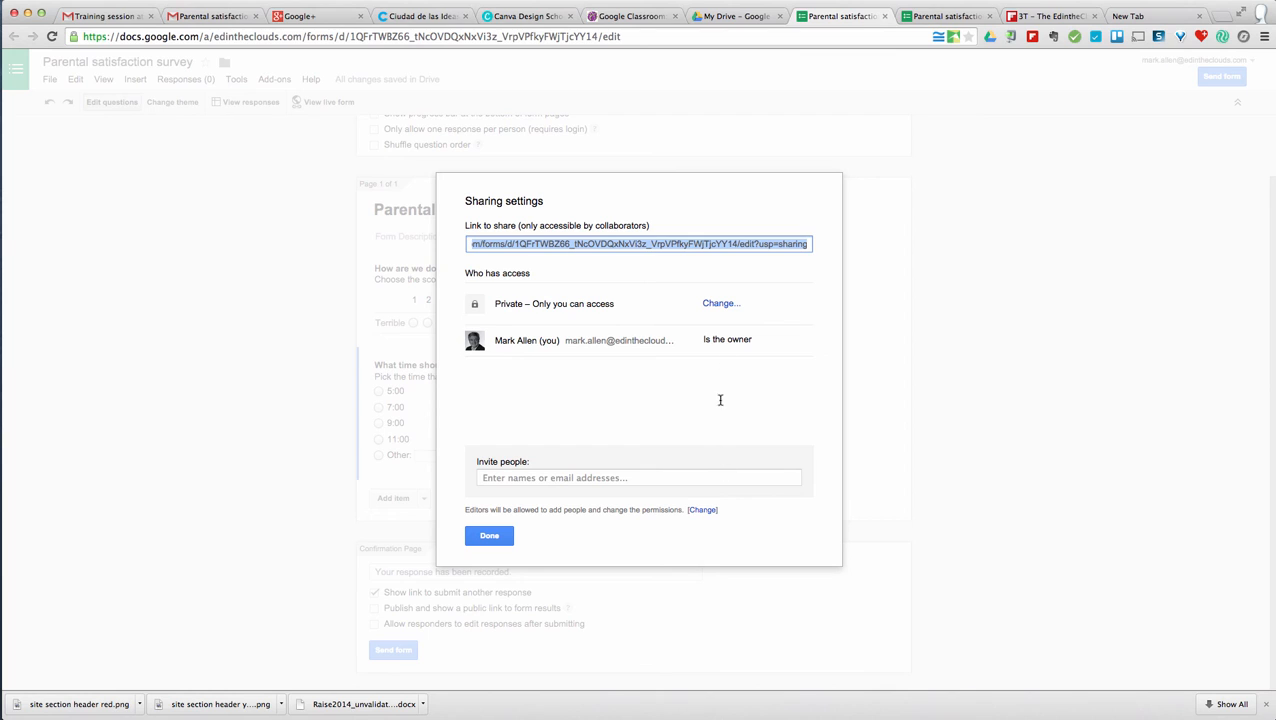
pyautogui.click(497, 540)
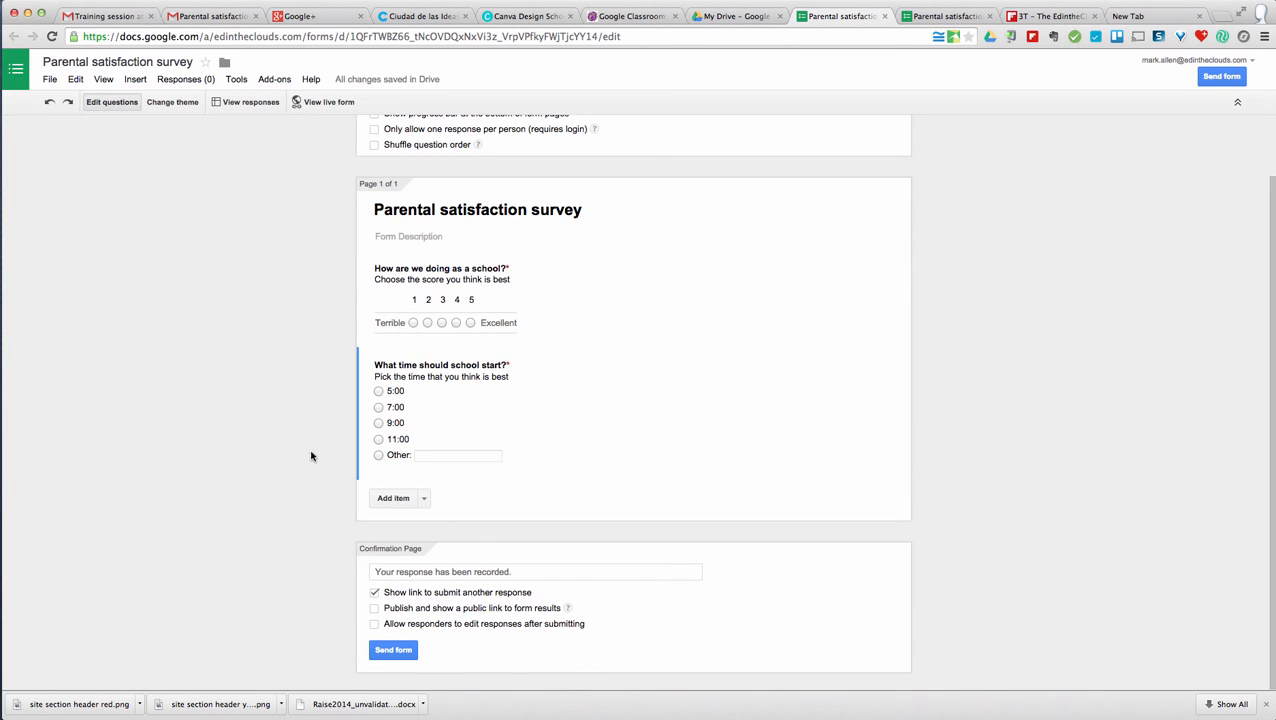